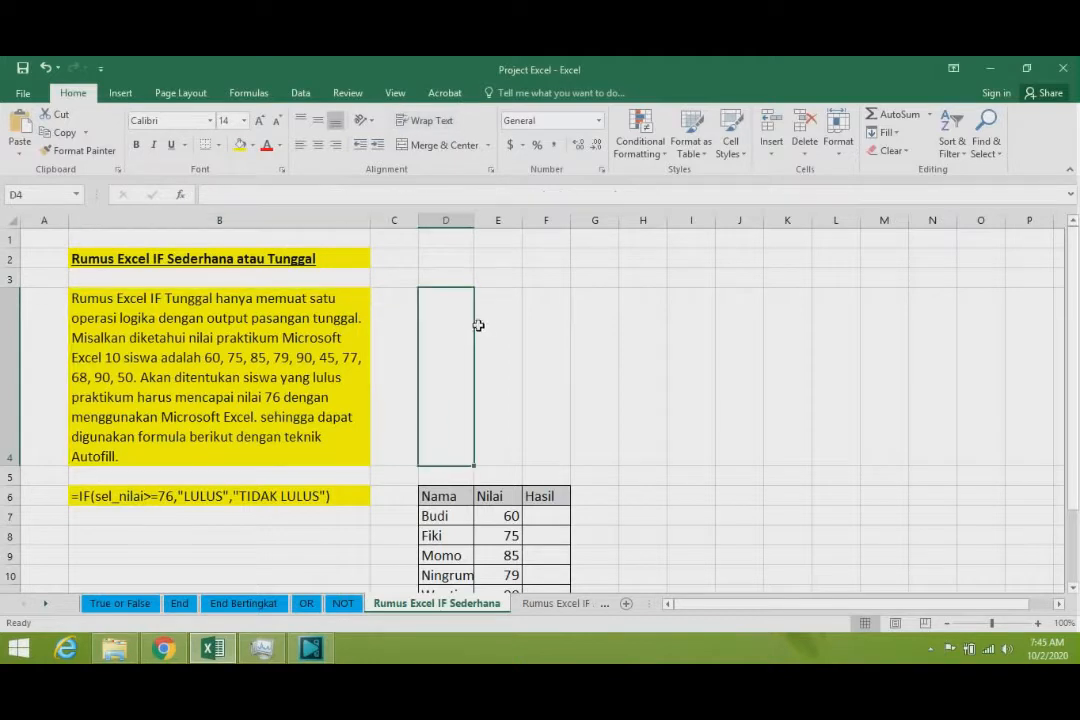
pyautogui.click(488, 321)
pyautogui.click(562, 316)
pyautogui.click(605, 309)
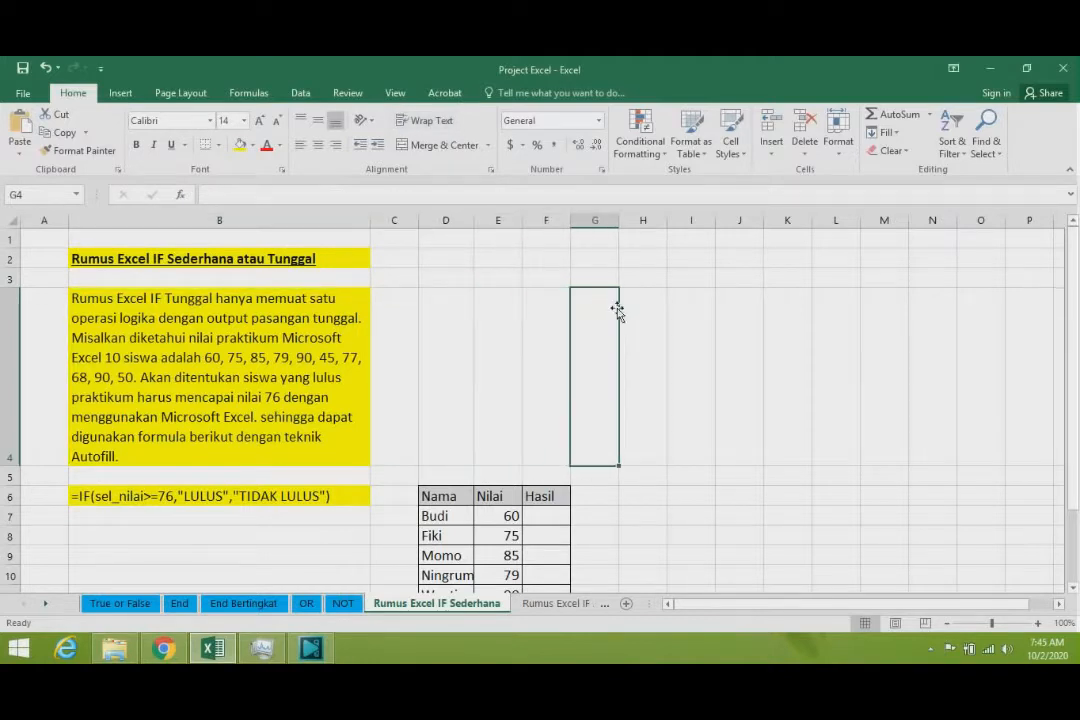
pyautogui.click(627, 305)
# - Review the single-IF explanation, the sample pass/fail formula and the student score table on the sheet
pyautogui.click(271, 352)
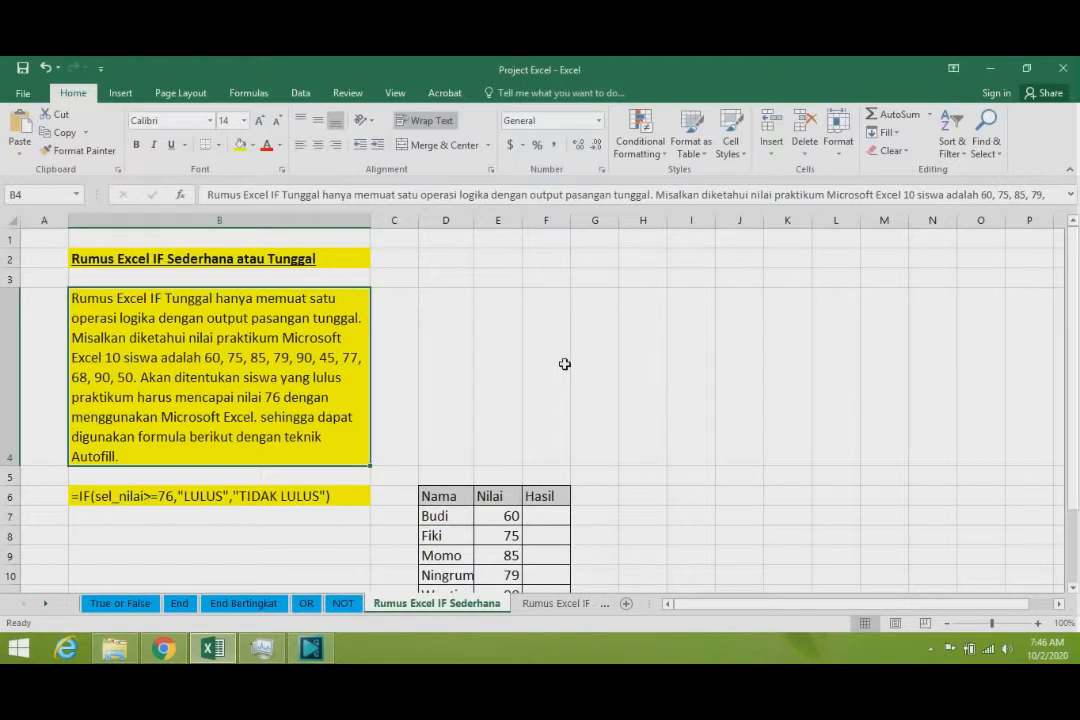
pyautogui.scroll(-2, 545, 364)
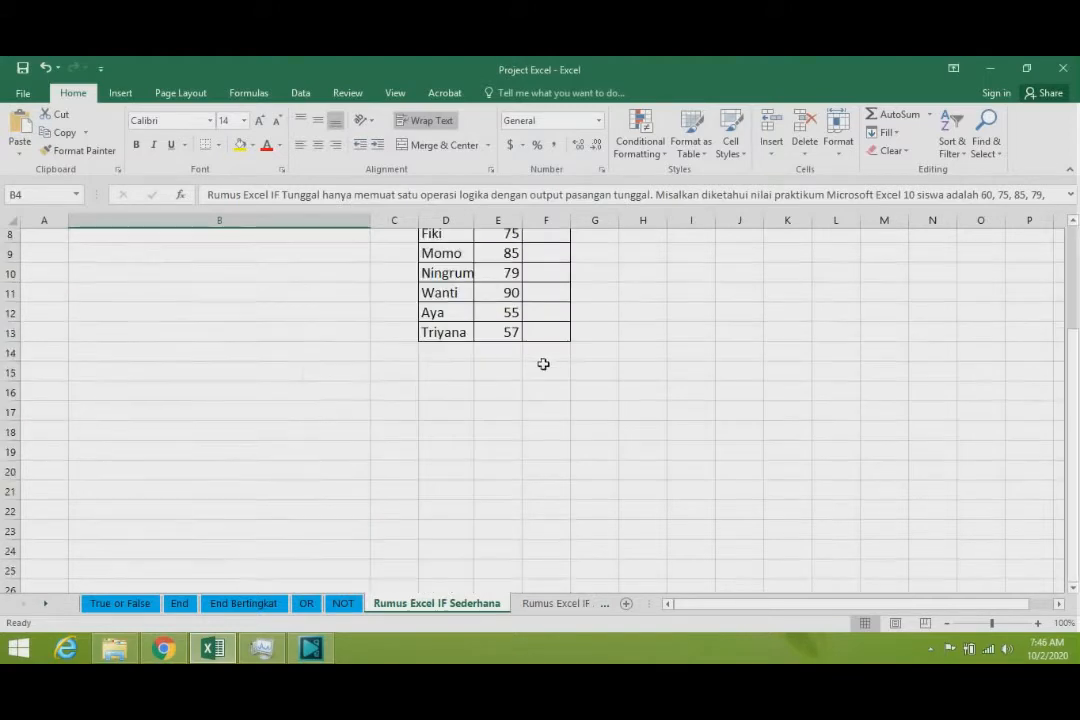
pyautogui.scroll(1, 545, 364)
pyautogui.click(132, 438)
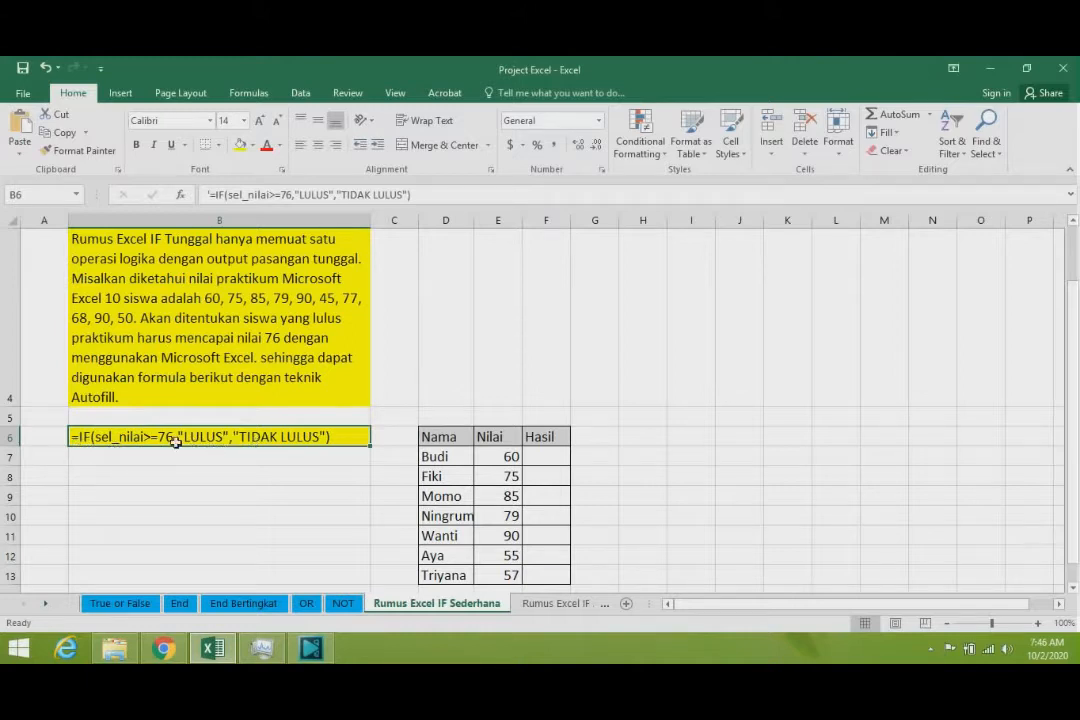
pyautogui.scroll(-2, 311, 452)
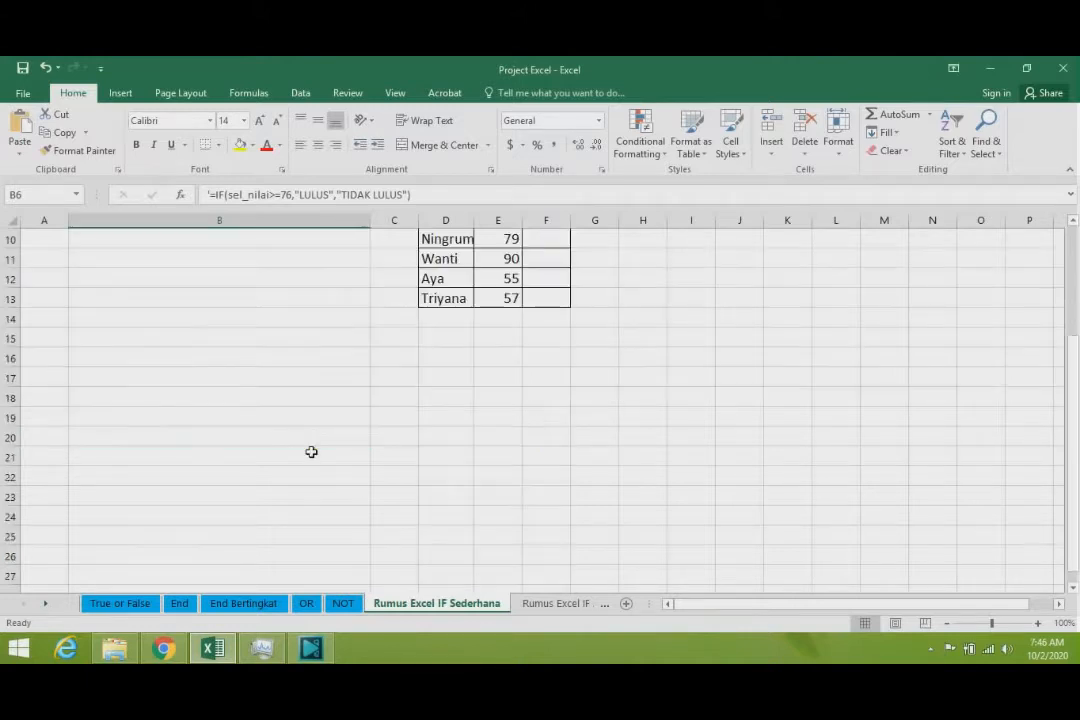
pyautogui.scroll(2, 311, 452)
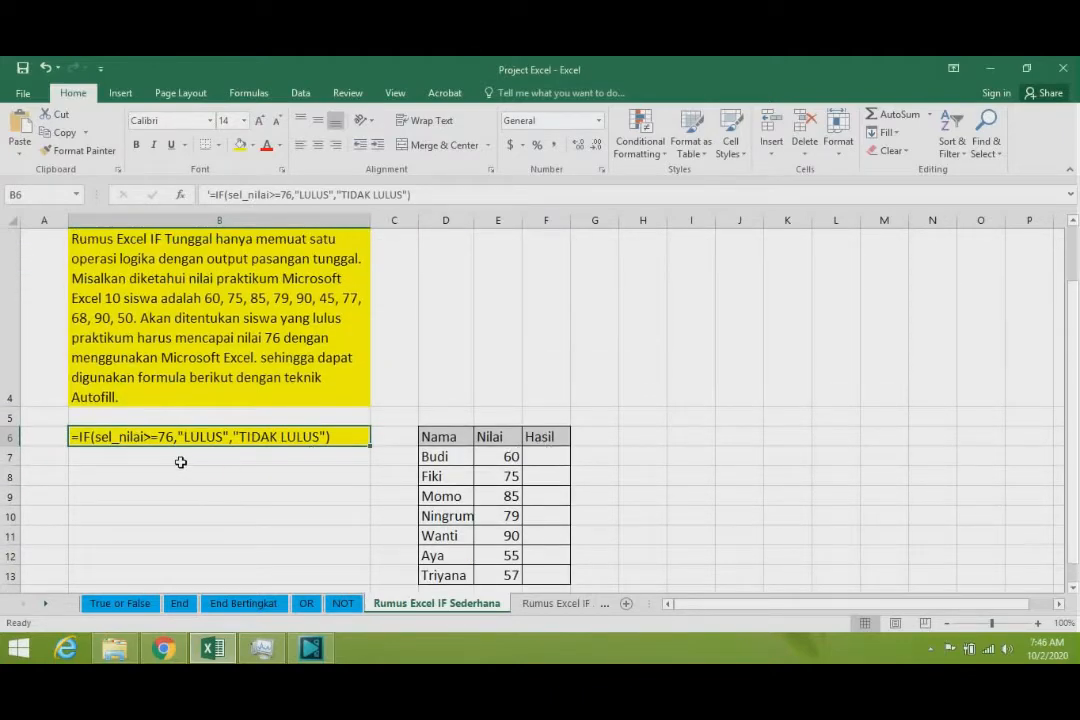
pyautogui.hotkey('ctrl', 'c')
# - Look up the comparison operator symbols on the True or False sheet, and return to the Rumus Excel IF Sederhana sheet
pyautogui.click(120, 603)
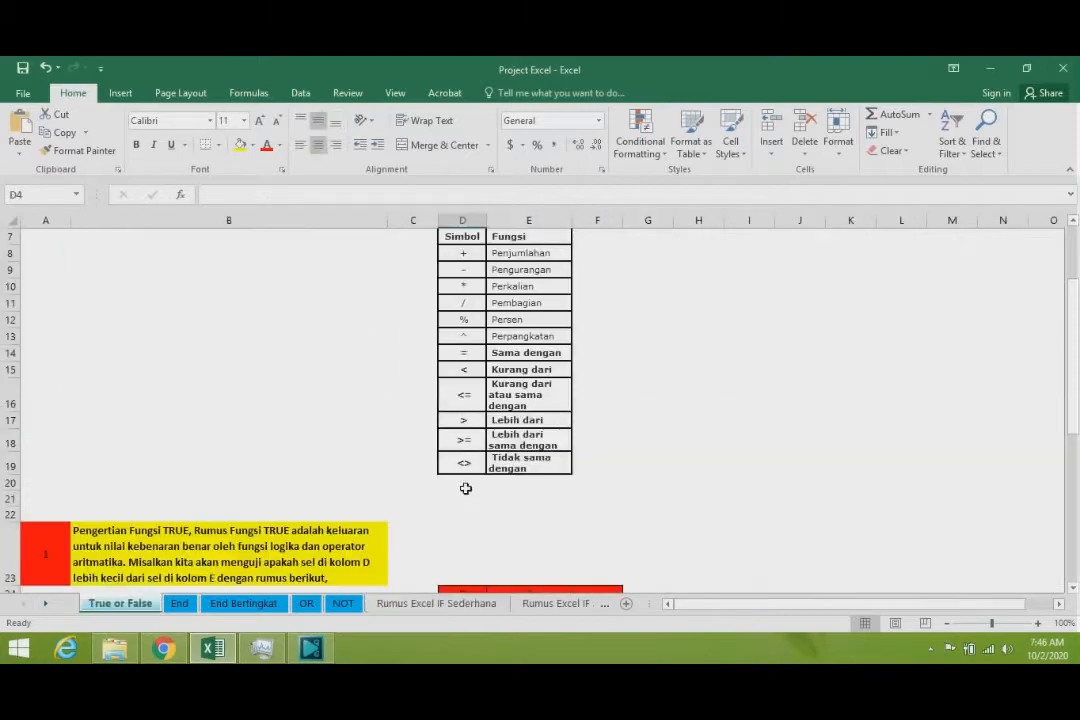
pyautogui.scroll(2, 465, 488)
pyautogui.scroll(-2, 463, 462)
pyautogui.scroll(2, 460, 390)
pyautogui.scroll(-3, 460, 397)
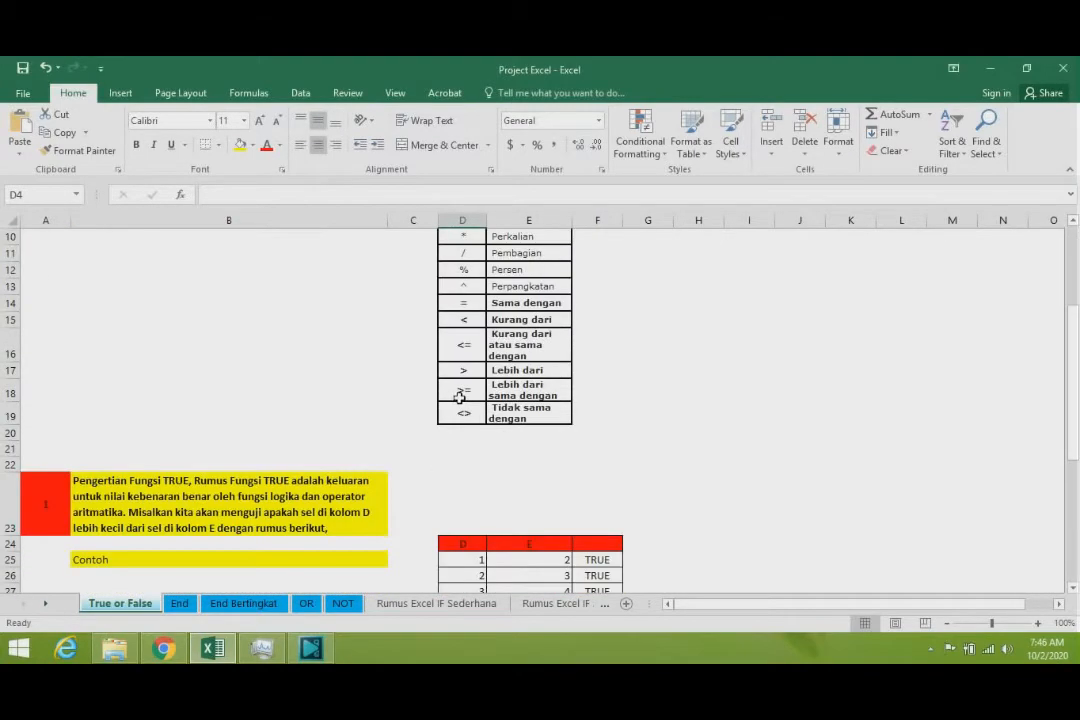
pyautogui.click(398, 604)
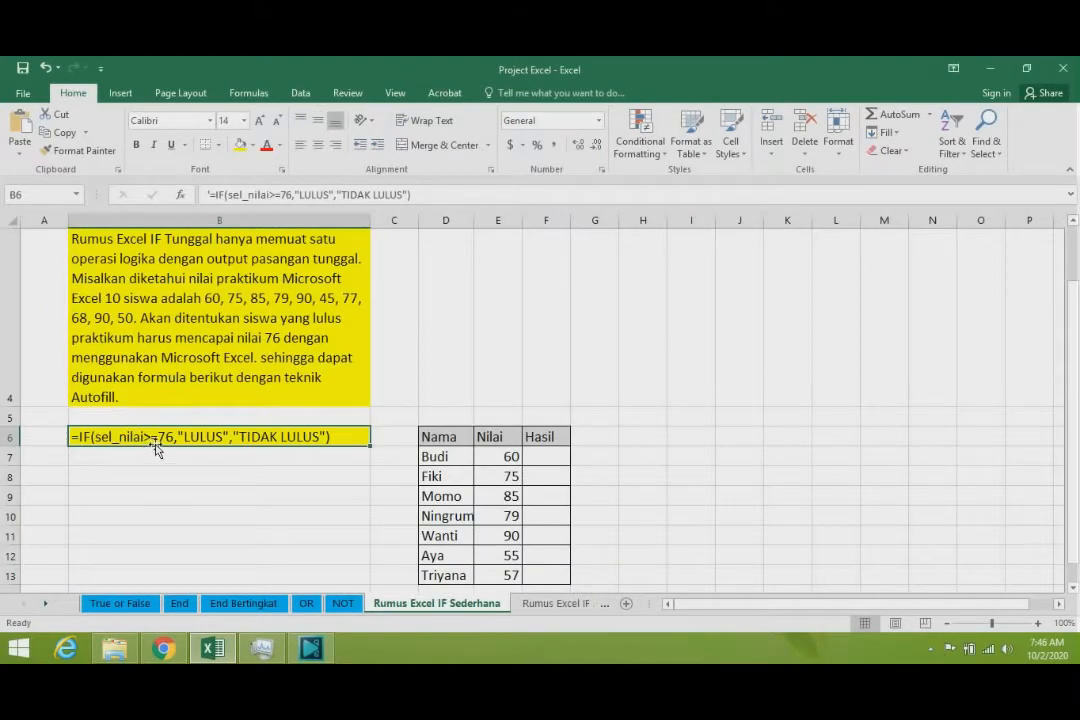
# - Enter the formula =IF(E7>=76,"Lulus","Tidak Lulus") in cell F7 of the Hasil column
pyautogui.click(550, 457)
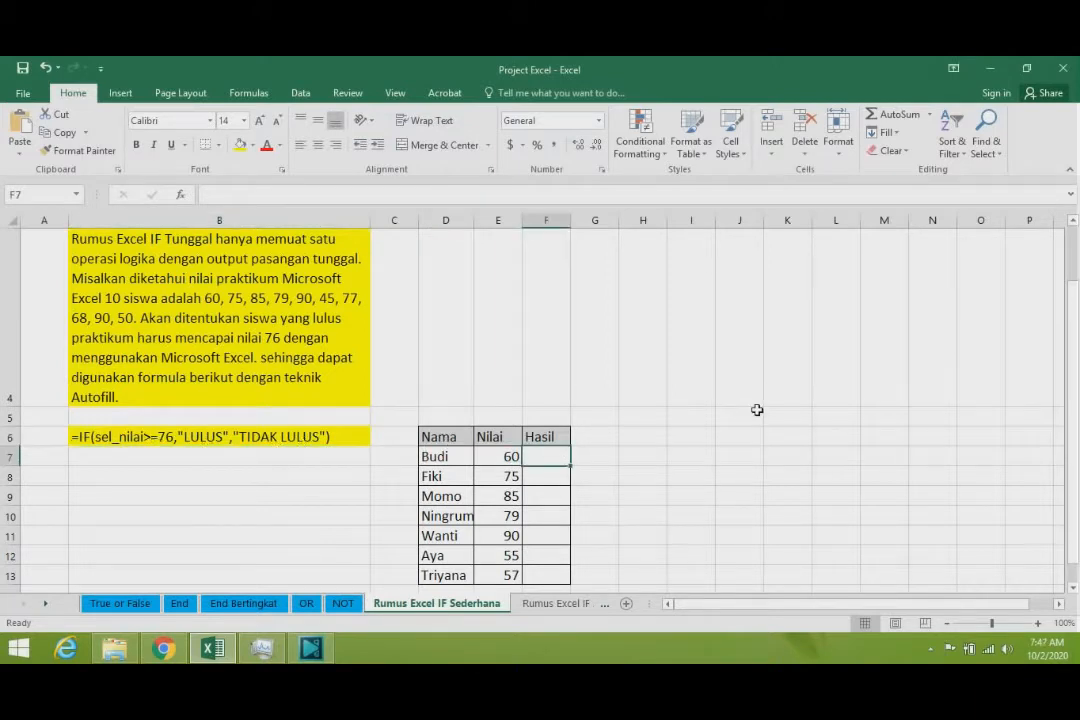
pyautogui.write('=if')
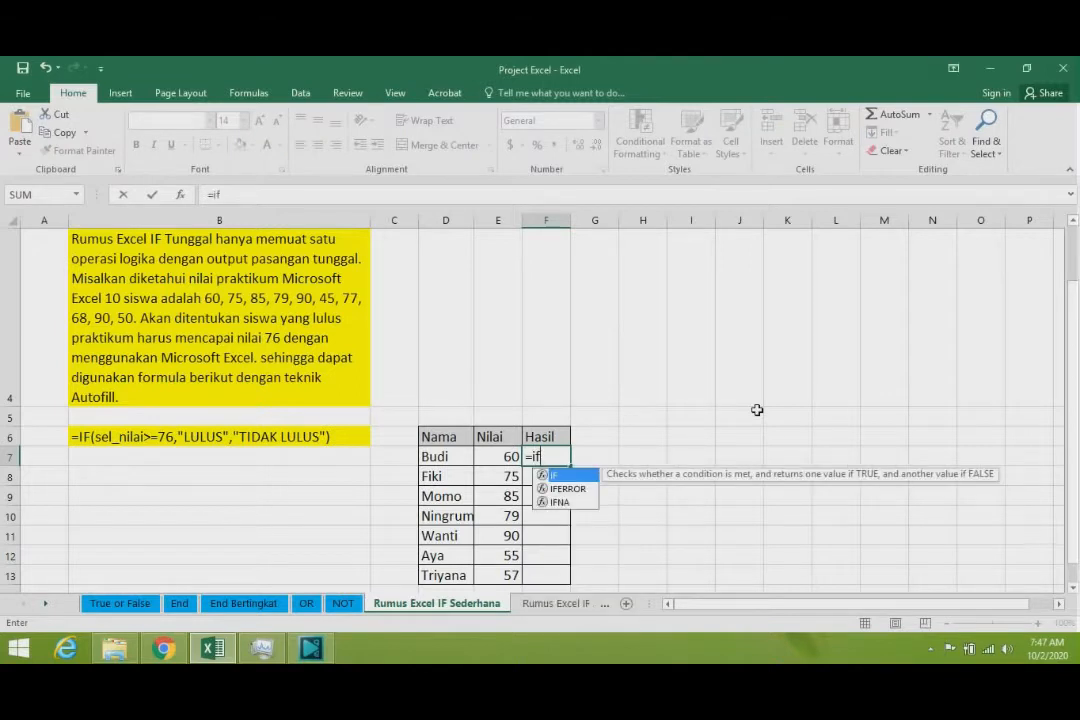
pyautogui.press('Tab')
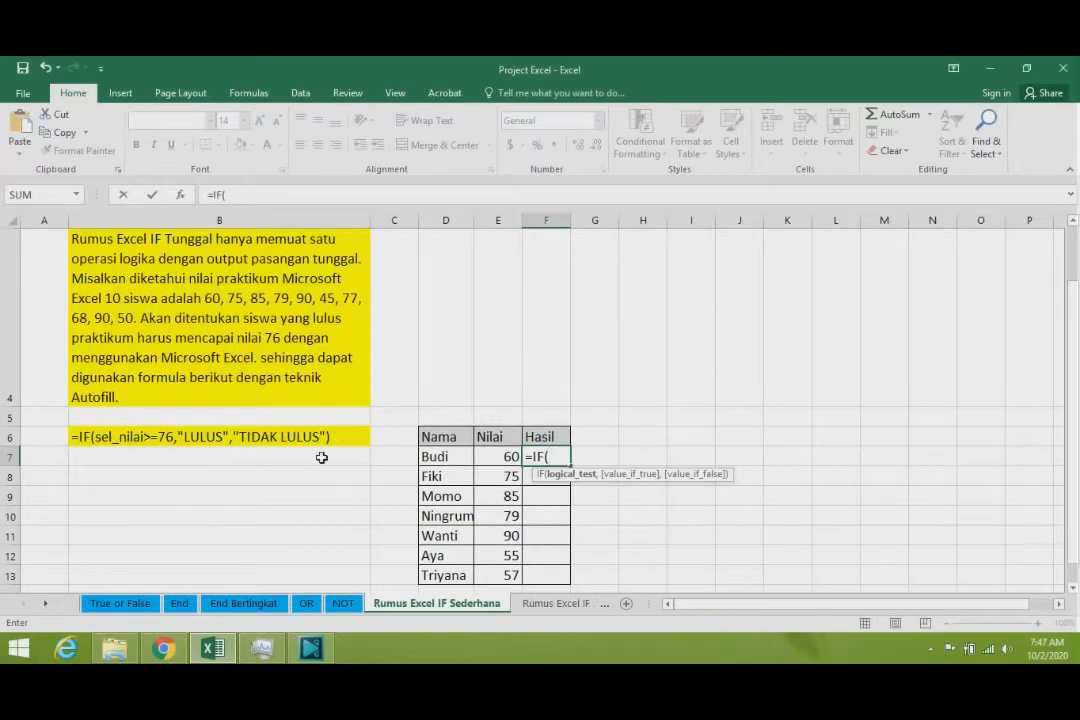
pyautogui.click(490, 457)
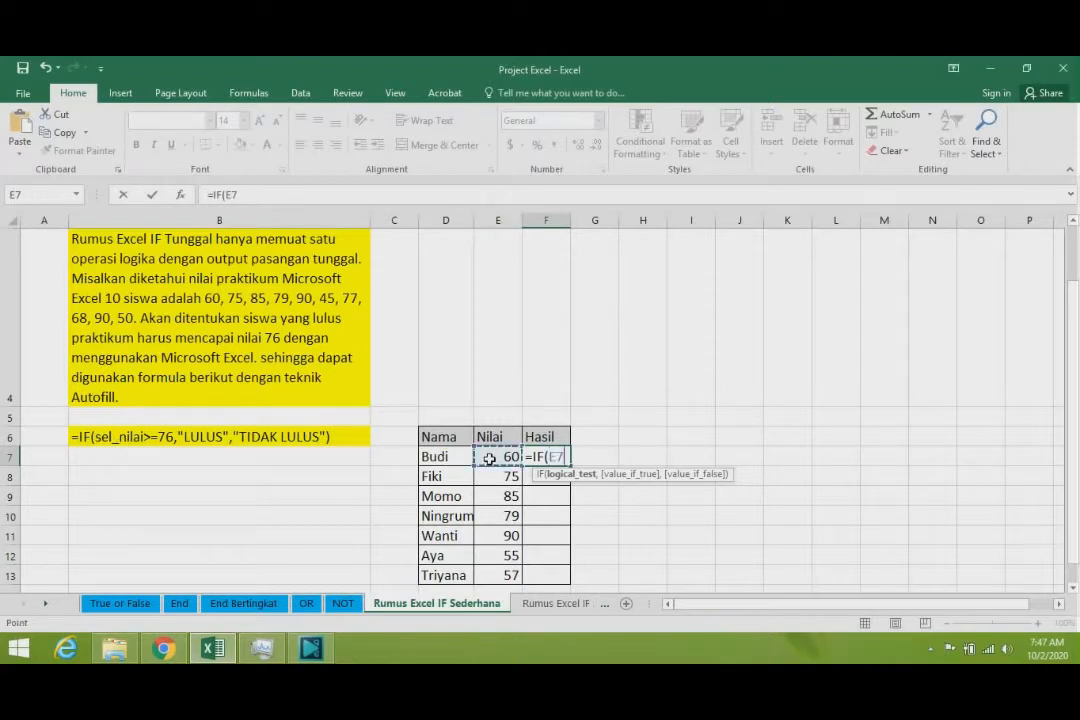
pyautogui.write('>=76')
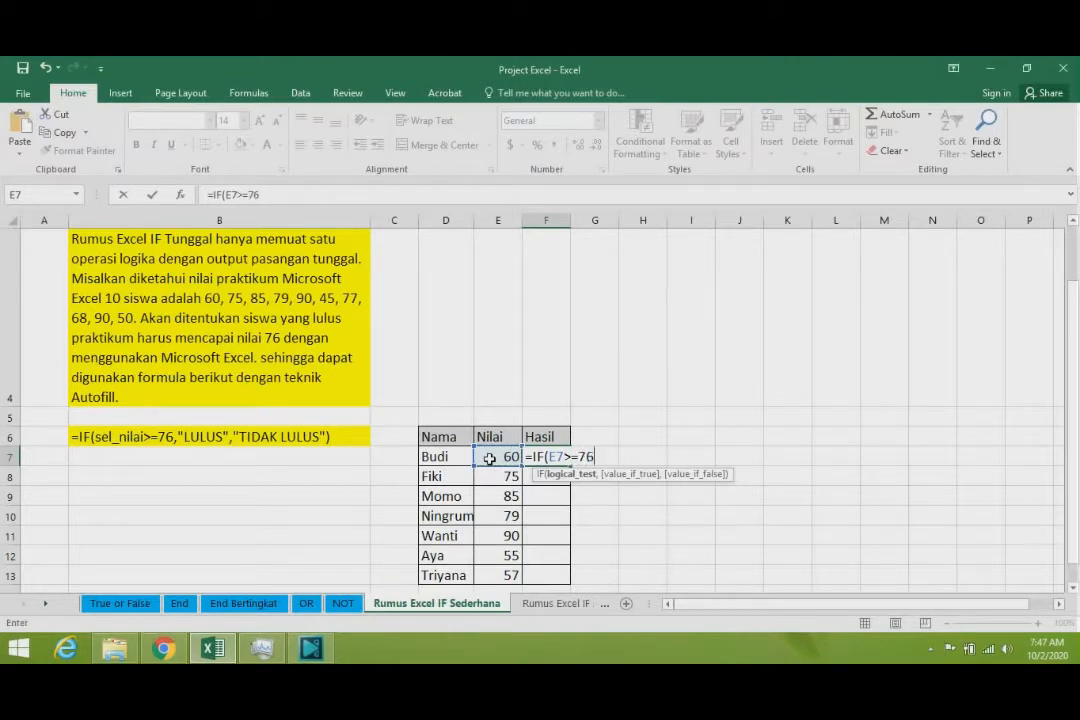
pyautogui.write(',')
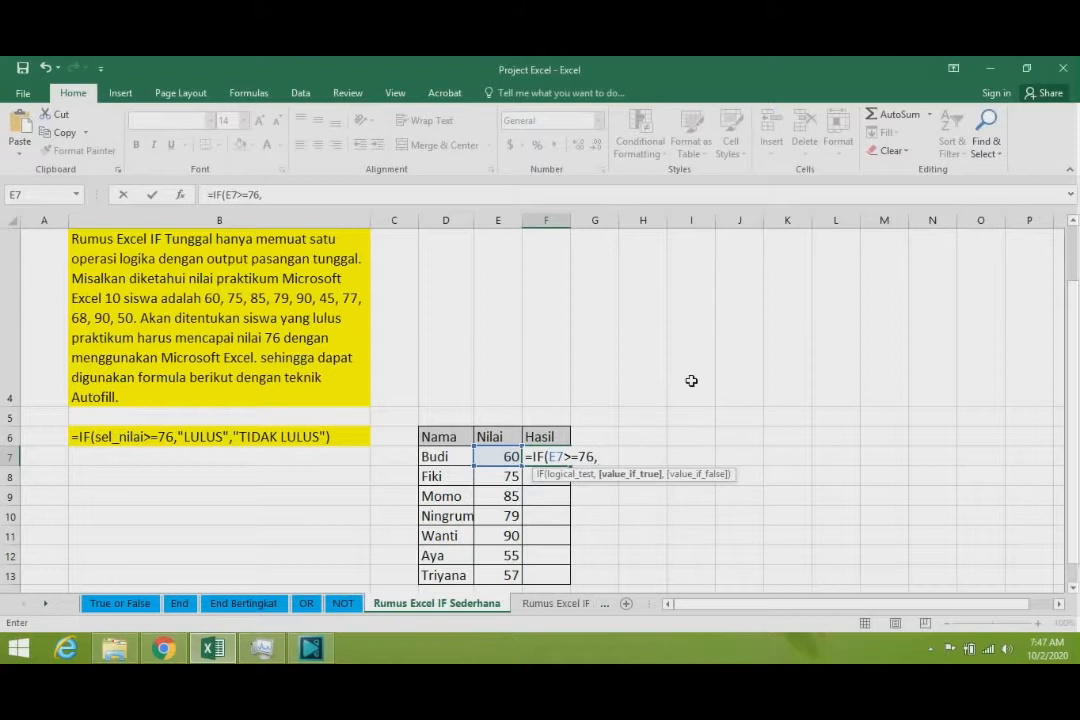
pyautogui.write('"')
pyautogui.write('Lulus",')
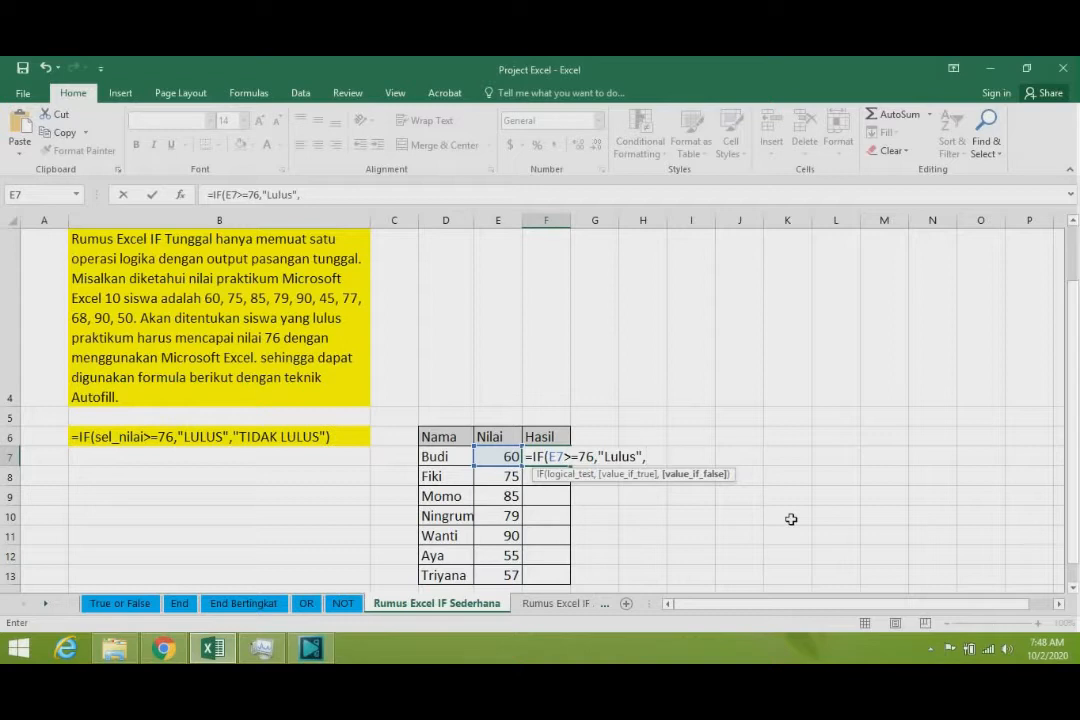
pyautogui.write('"')
pyautogui.write('Tidak Lul')
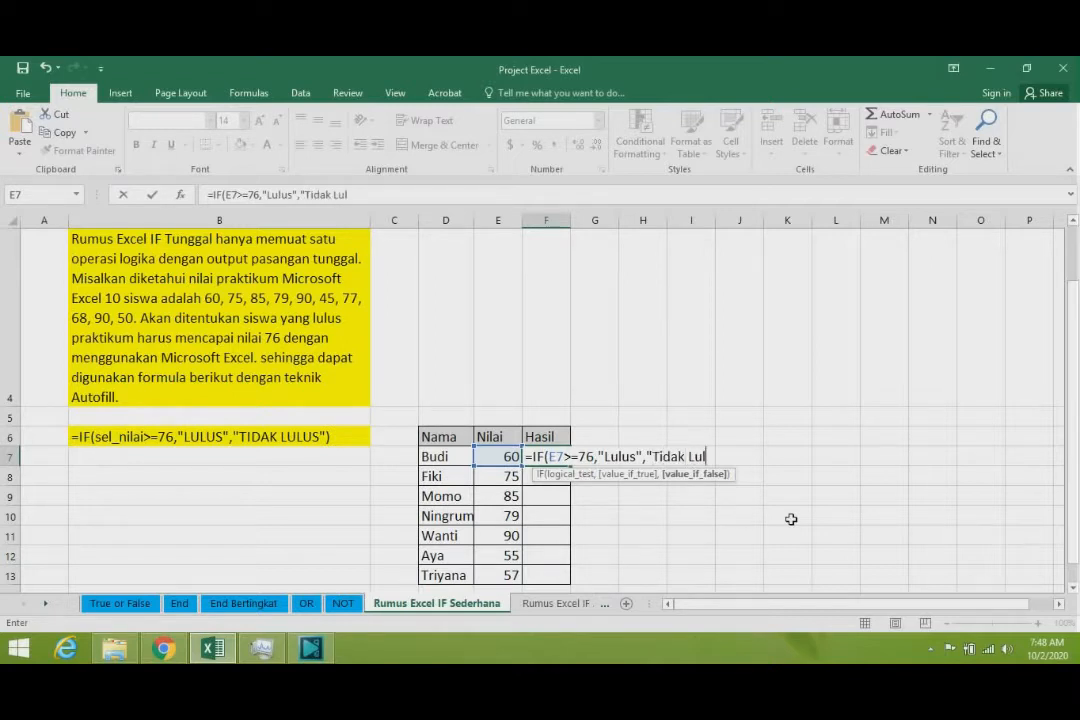
pyautogui.write('us")')
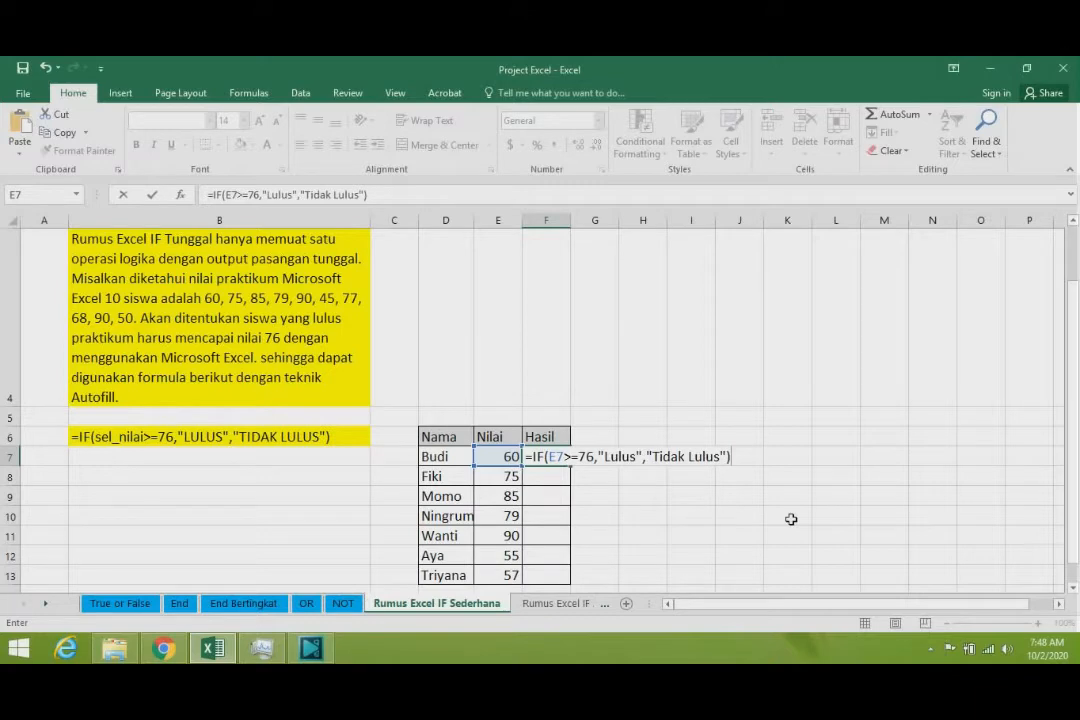
pyautogui.press('Return')
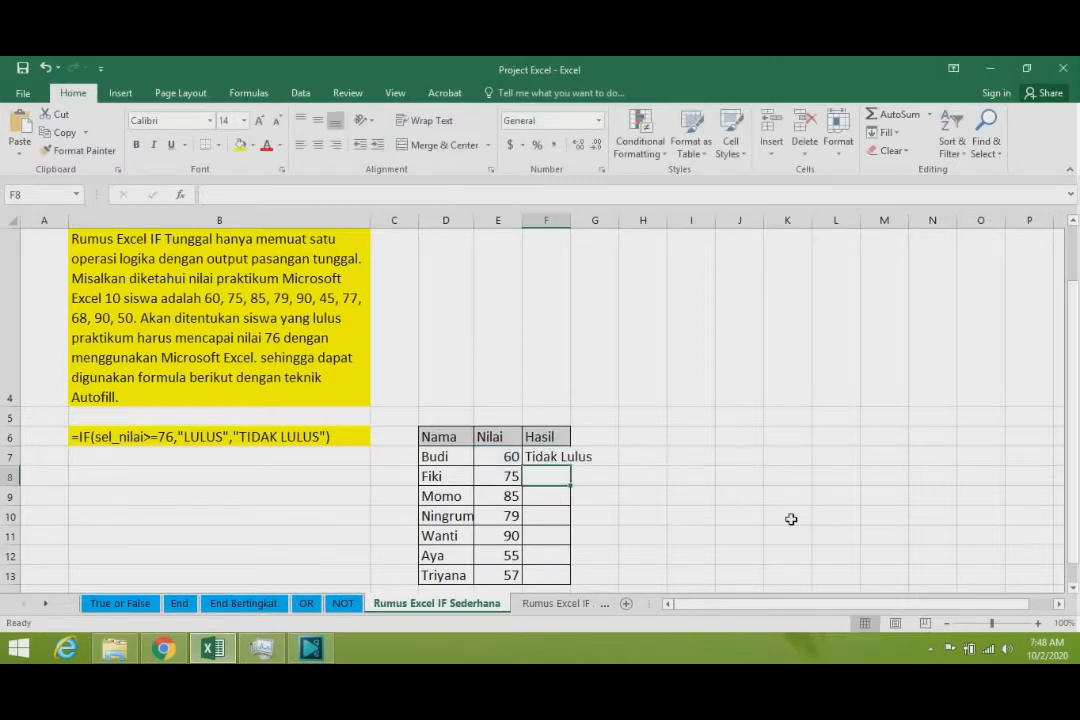
# - Autofit the Hasil column's width and copy the formula from F7 into F8 and F9
pyautogui.moveTo(569, 215); pyautogui.dragTo(569, 213)
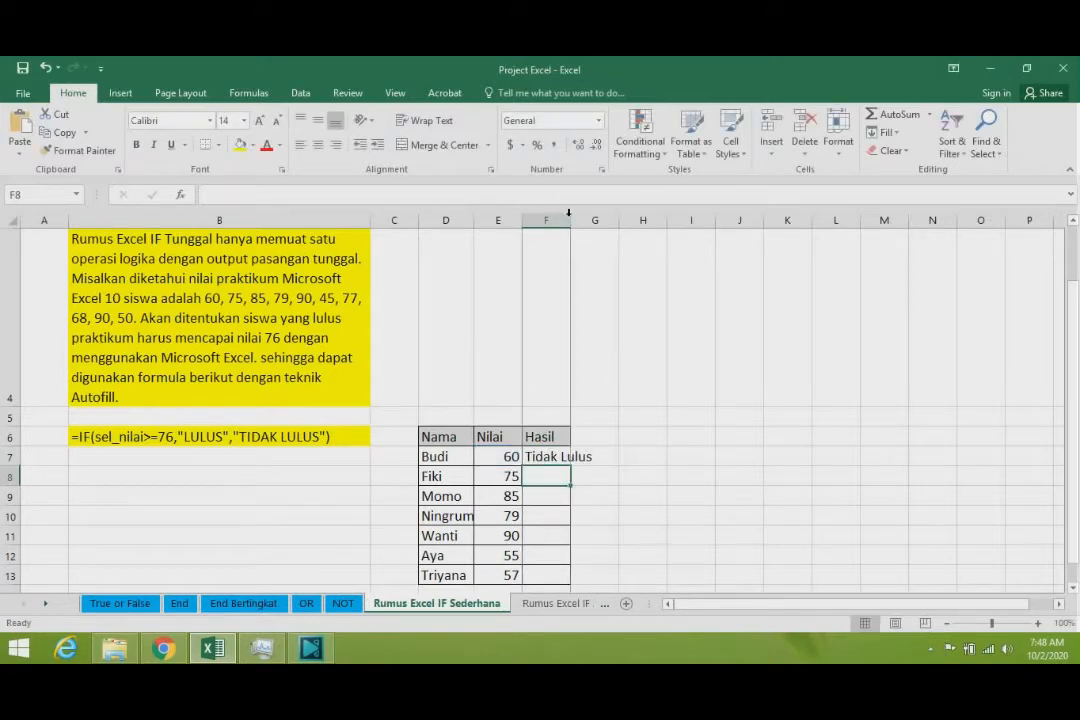
pyautogui.doubleClick(569, 213)
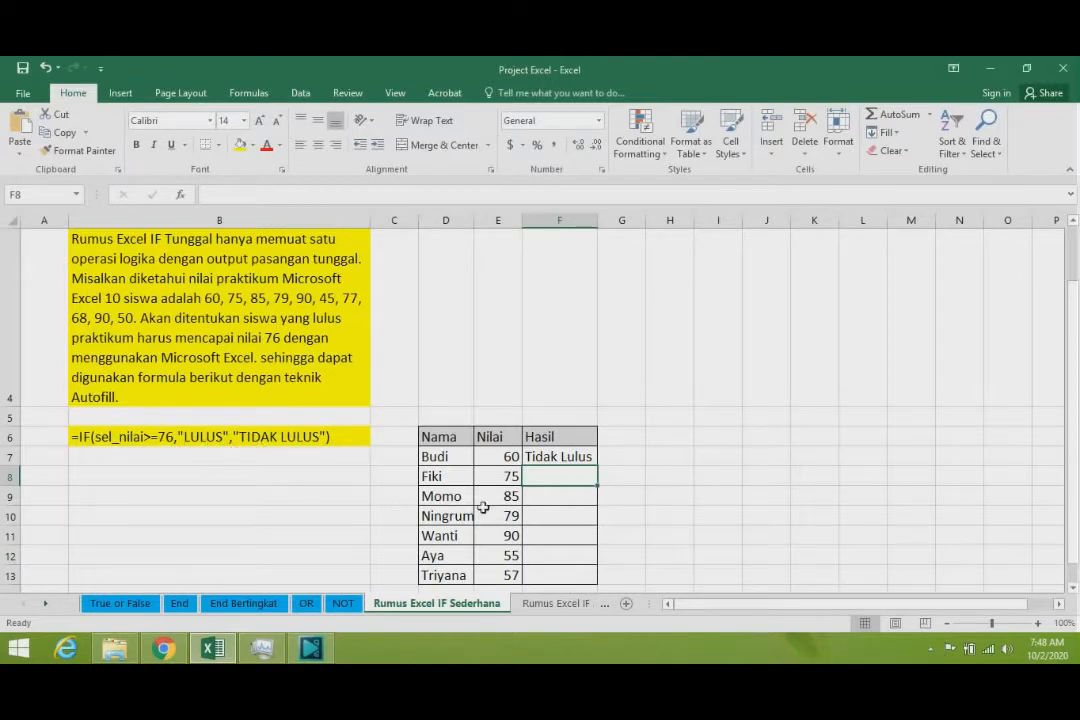
pyautogui.click(556, 456)
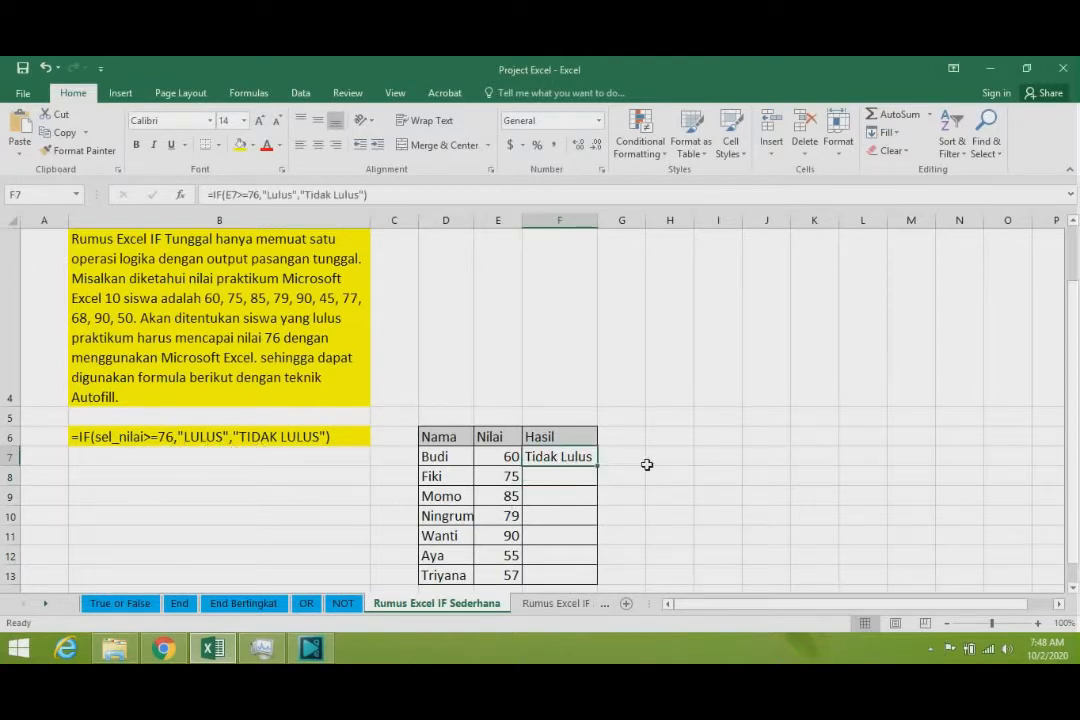
pyautogui.hotkey('ctrl', 'c')
pyautogui.press('Down')
pyautogui.hotkey('ctrl', 'v')
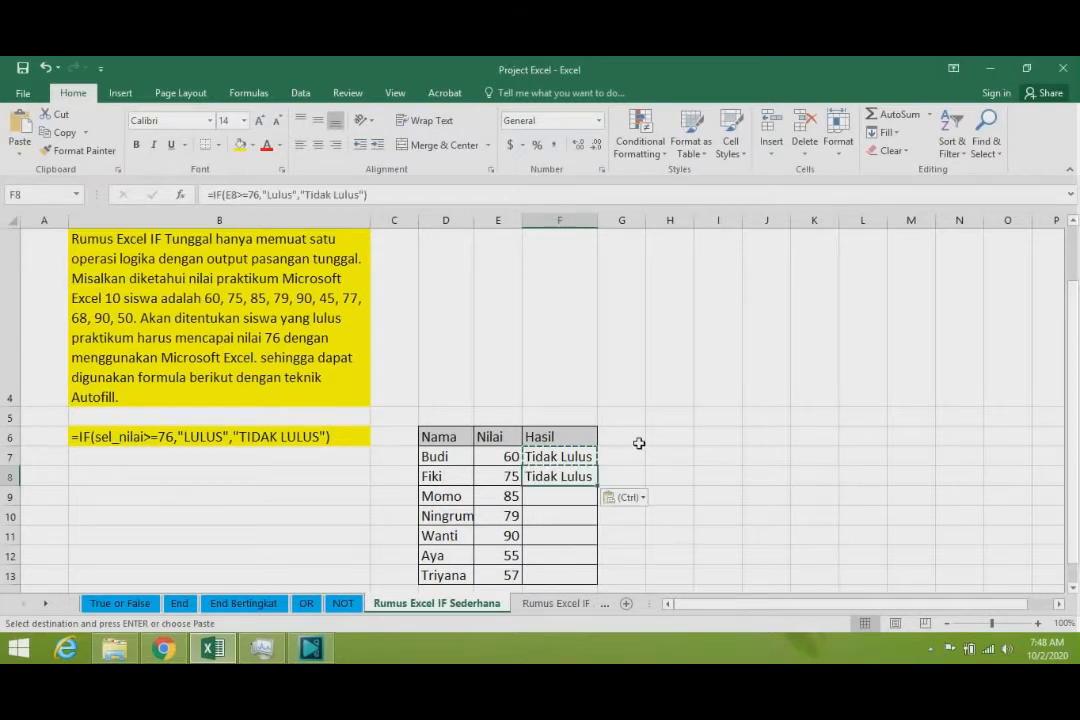
pyautogui.press('Down')
pyautogui.hotkey('ctrl', 'v')
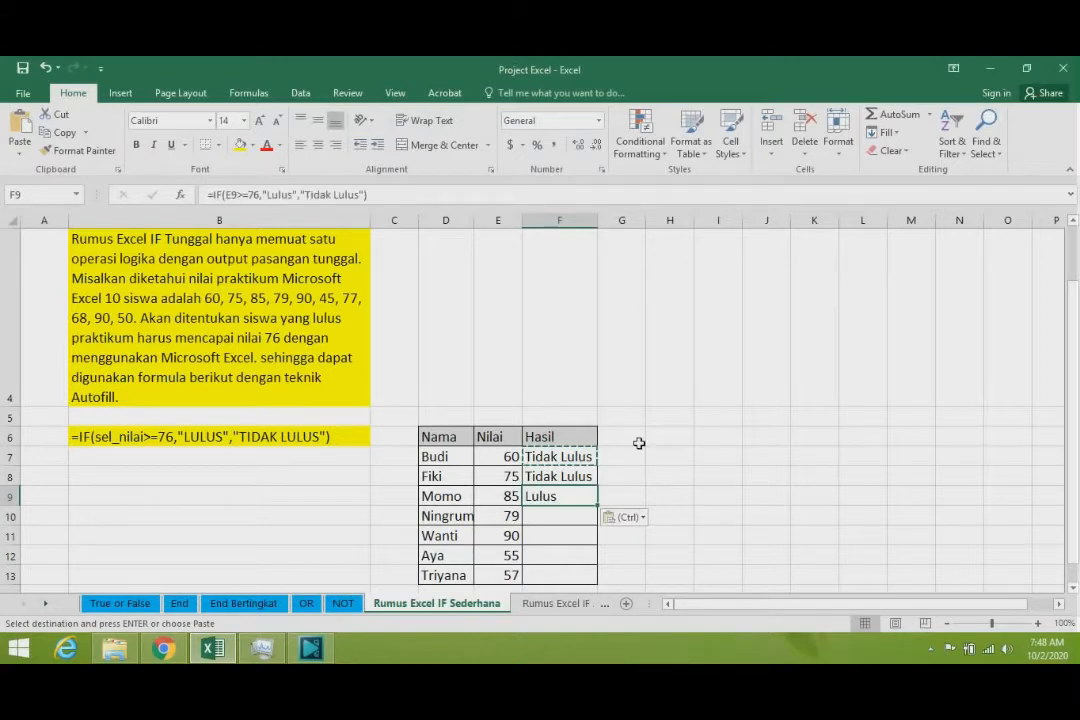
pyautogui.click(557, 513)
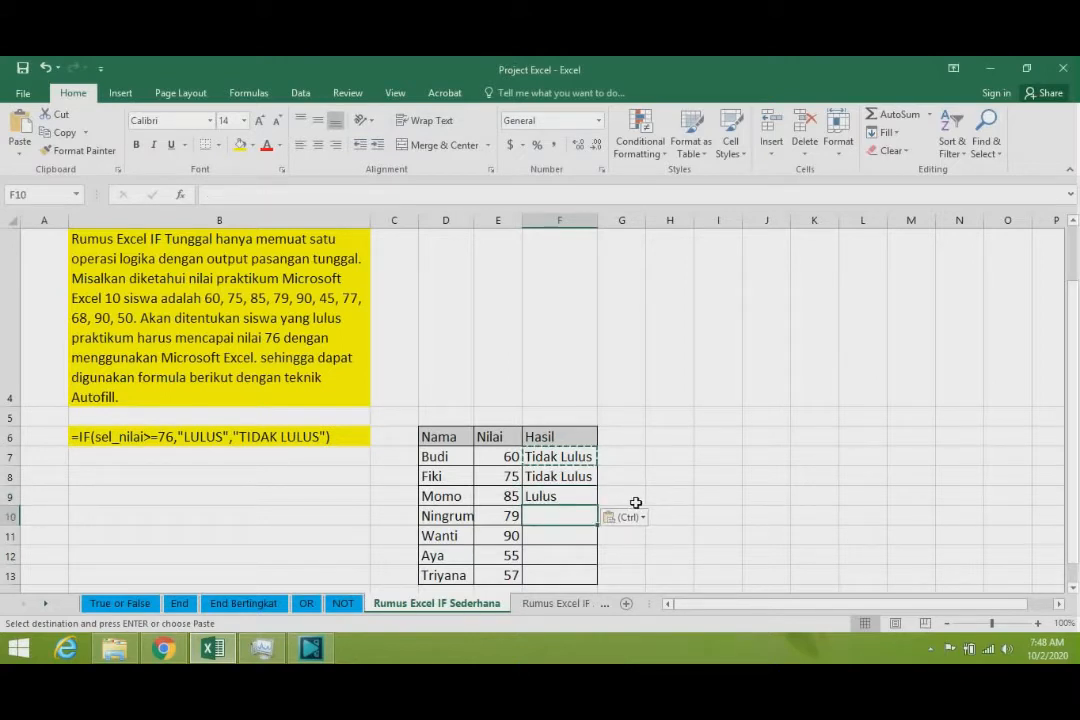
pyautogui.press('Escape')
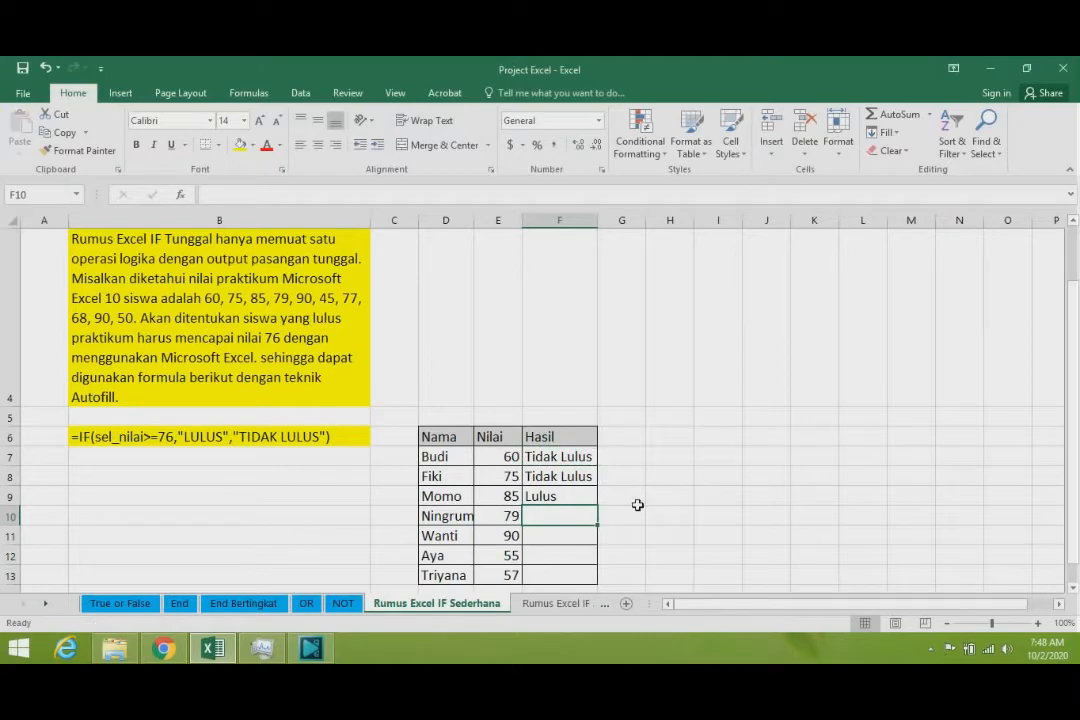
# - Insert the logical function IF in F10 through its arguments dialog and set the logical test to E10>=76
pyautogui.click(575, 496)
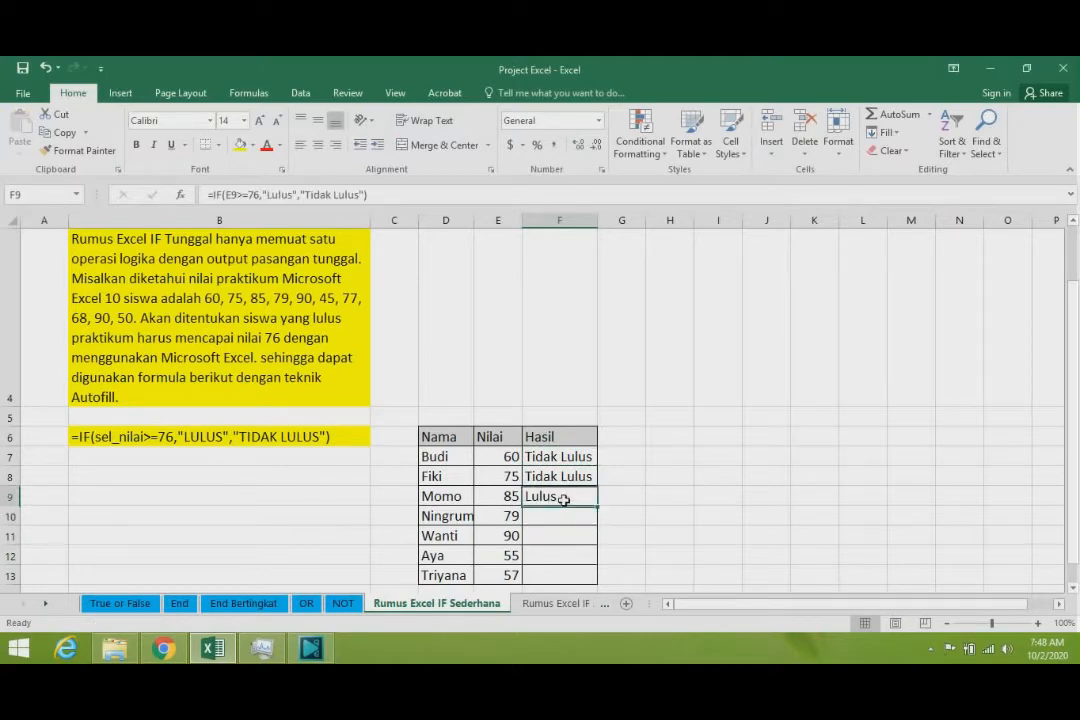
pyautogui.click(558, 515)
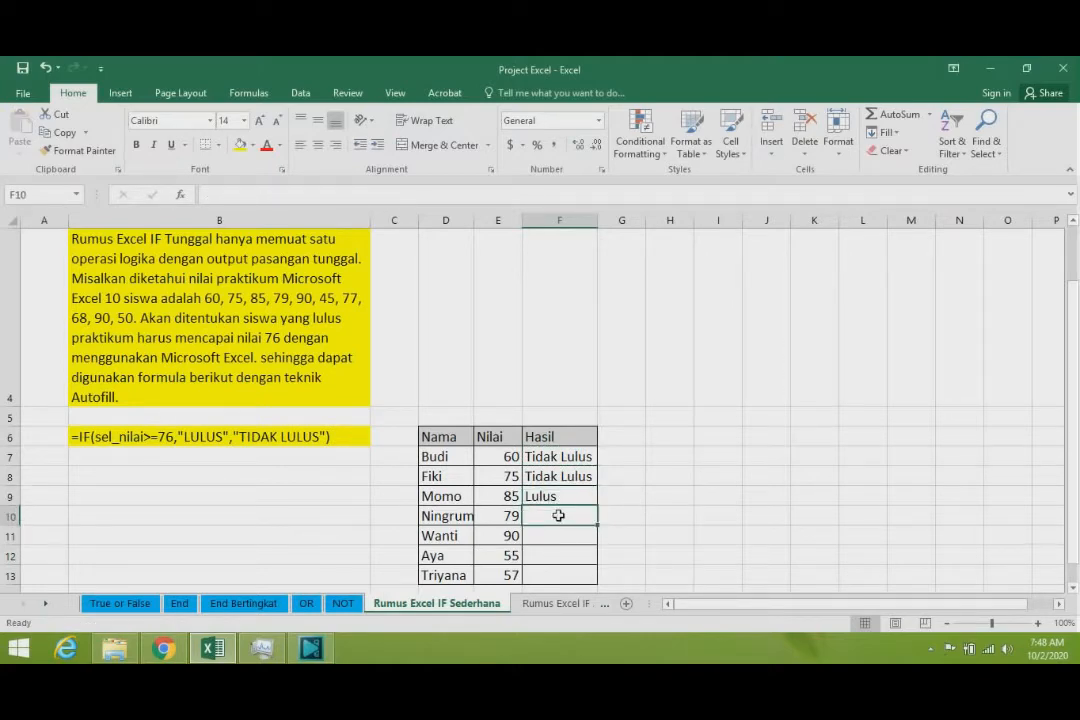
pyautogui.click(246, 94)
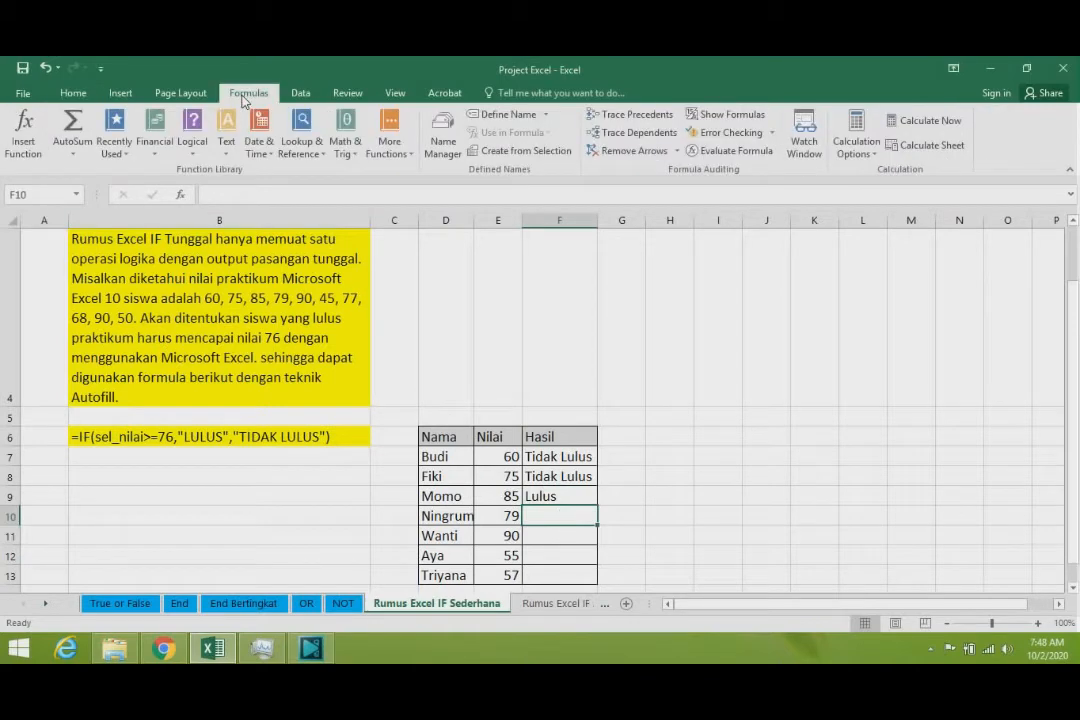
pyautogui.click(199, 152)
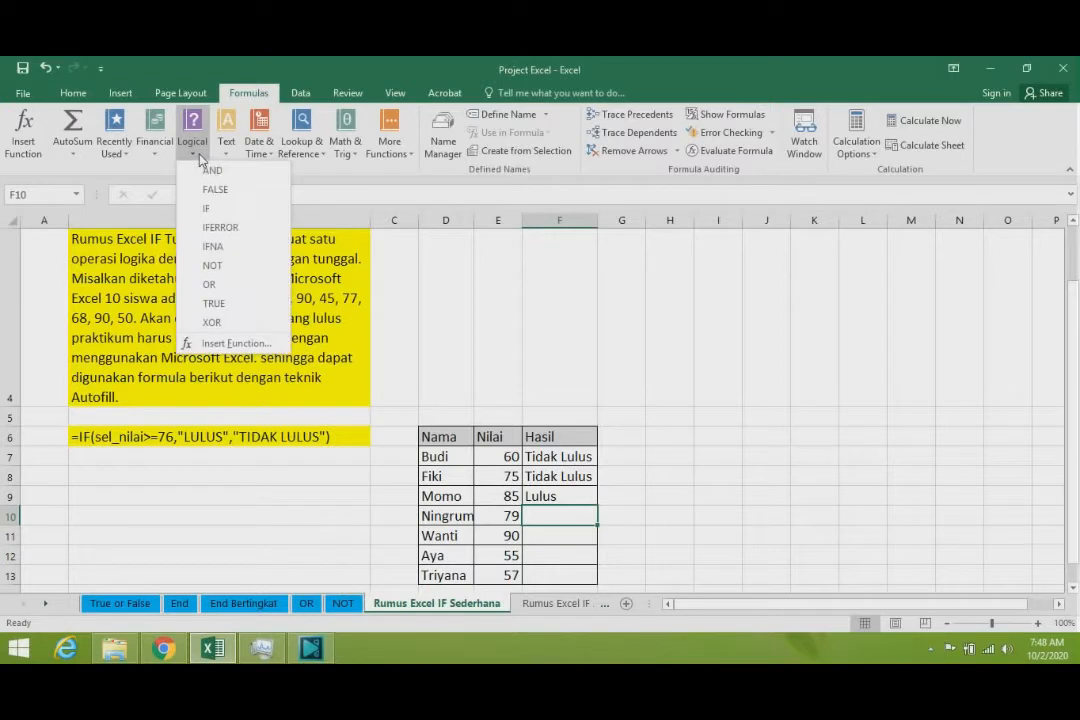
pyautogui.click(209, 212)
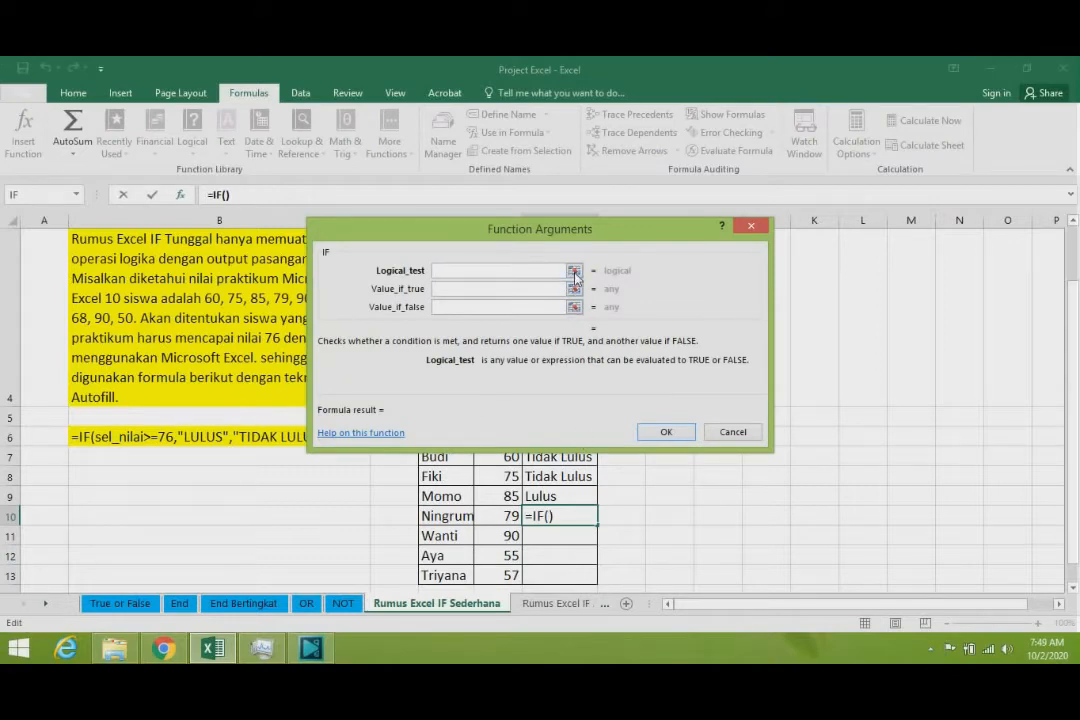
pyautogui.click(574, 272)
pyautogui.click(505, 516)
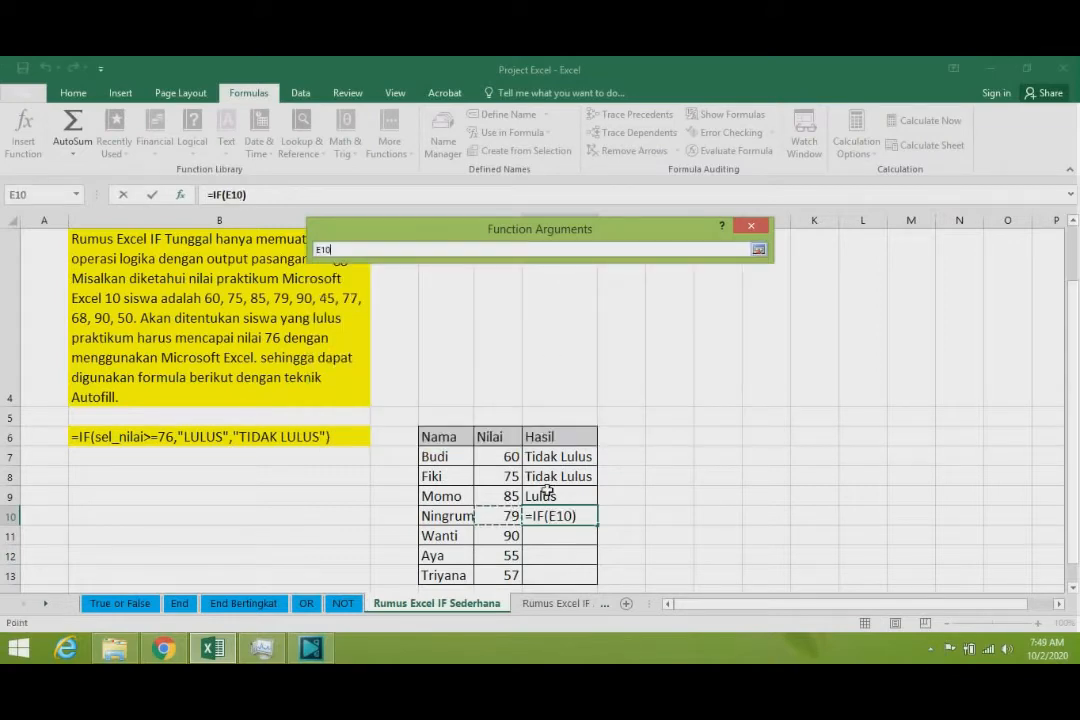
pyautogui.click(758, 249)
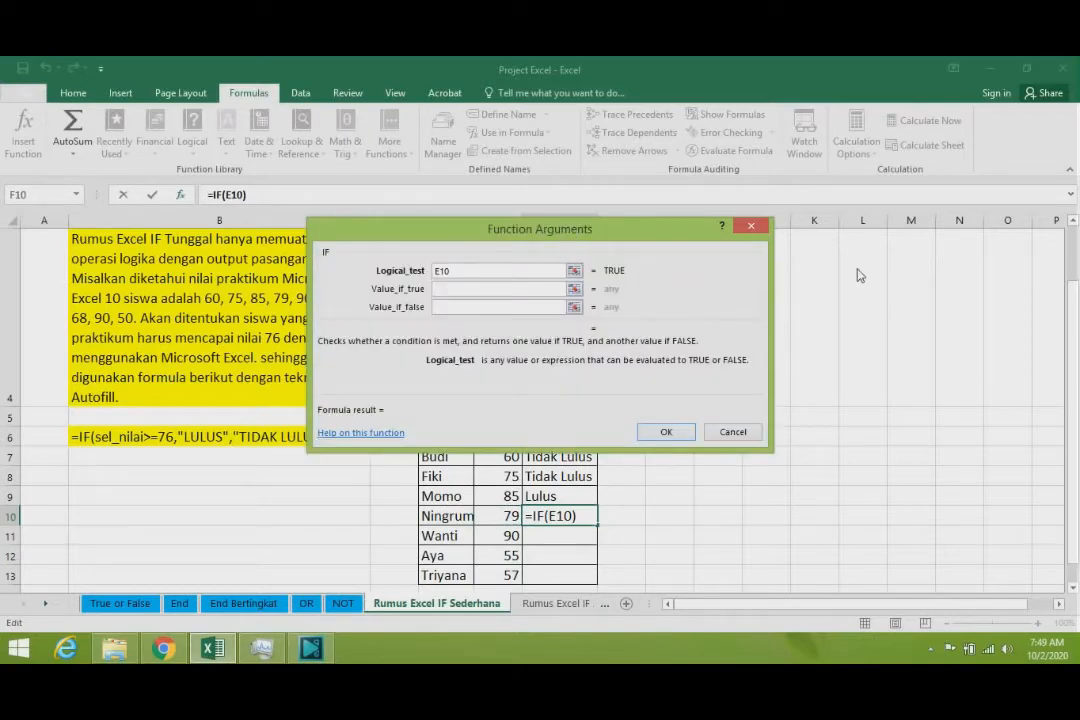
pyautogui.moveTo(570, 234); pyautogui.dragTo(880, 260)
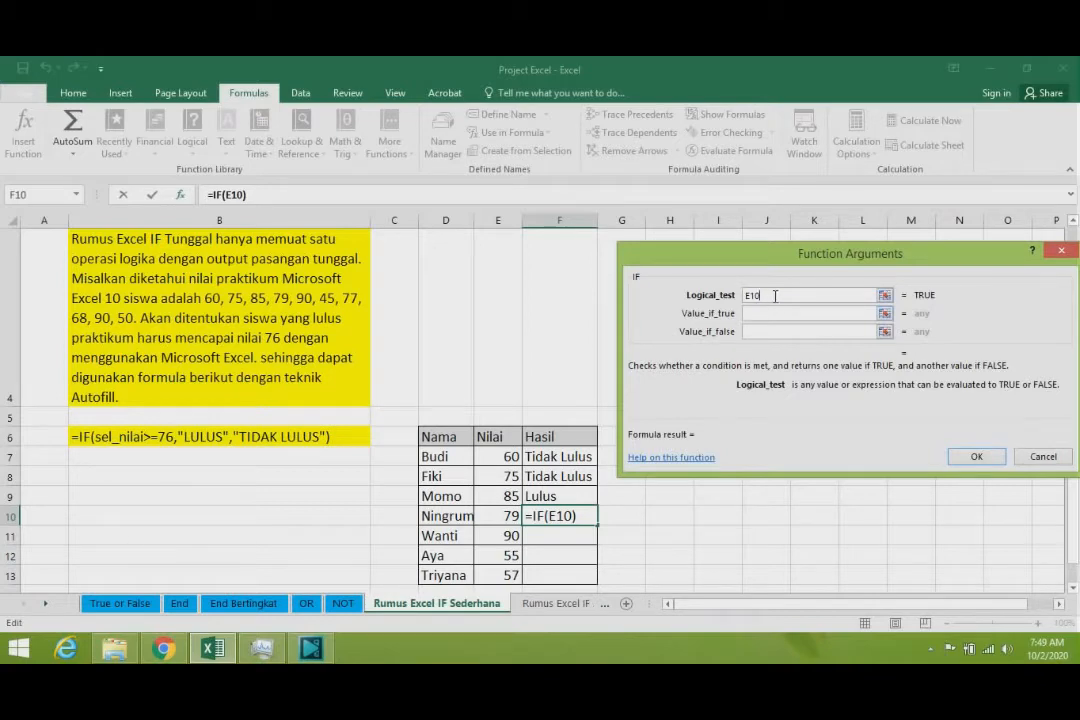
pyautogui.write('>=76')
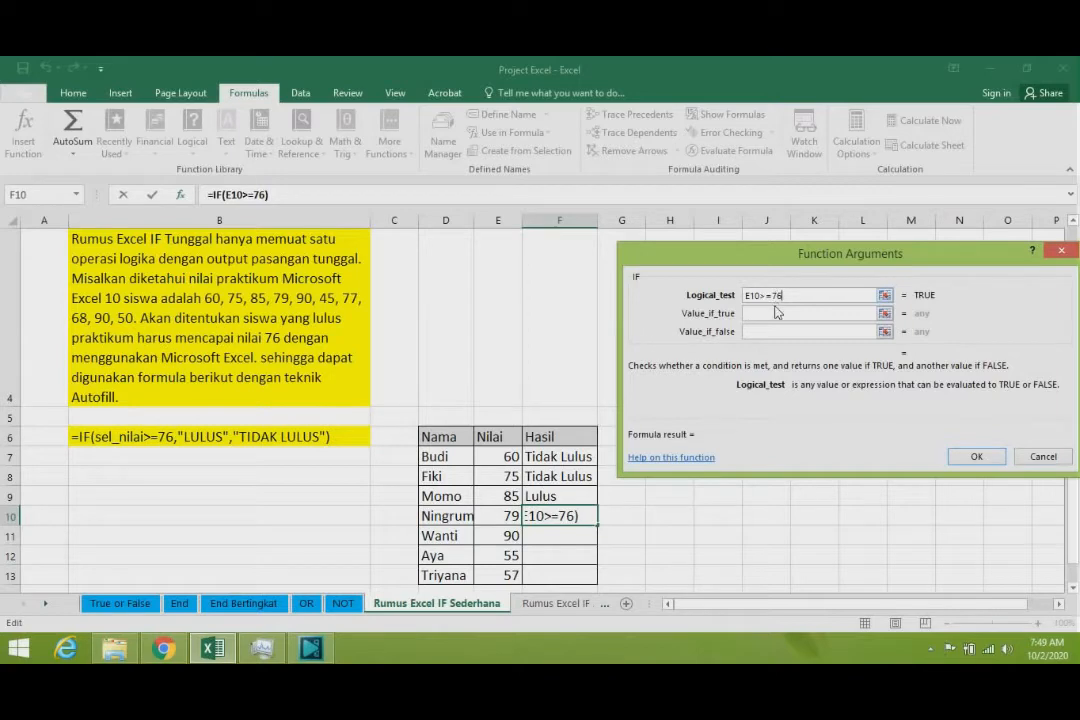
# - Set the IF arguments for F10 to Lulus if true and Tidak Lulus if false, and insert the function
pyautogui.click(776, 312)
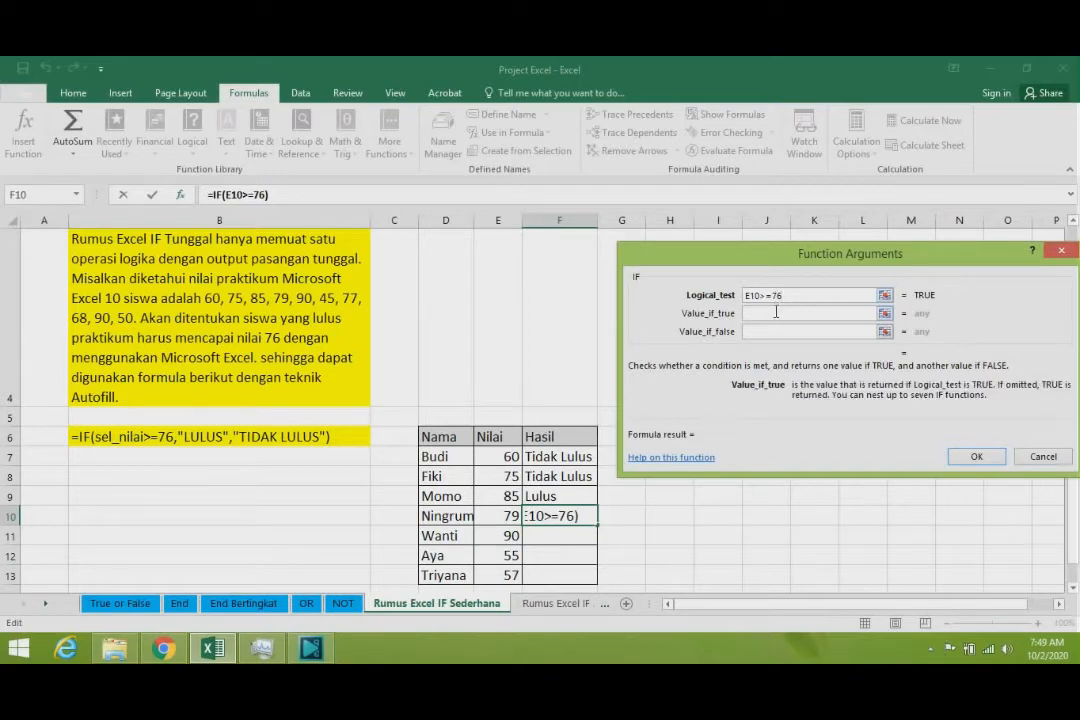
pyautogui.write('T')
pyautogui.press('BackSpace')
pyautogui.write('Lulus')
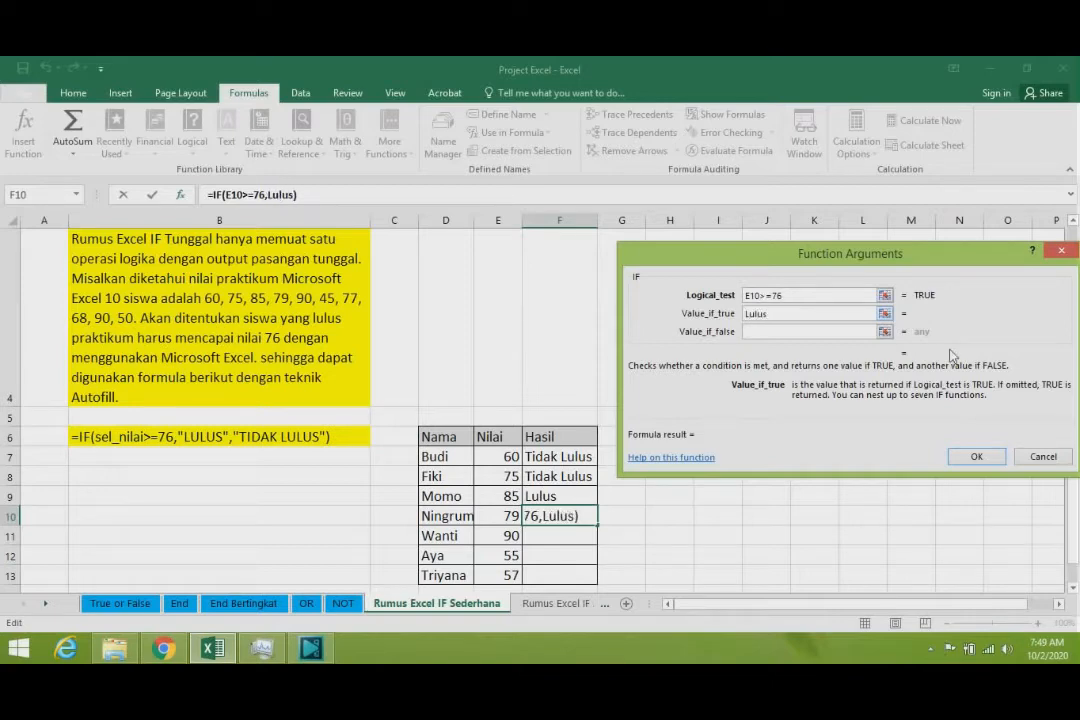
pyautogui.click(808, 331)
pyautogui.write('T')
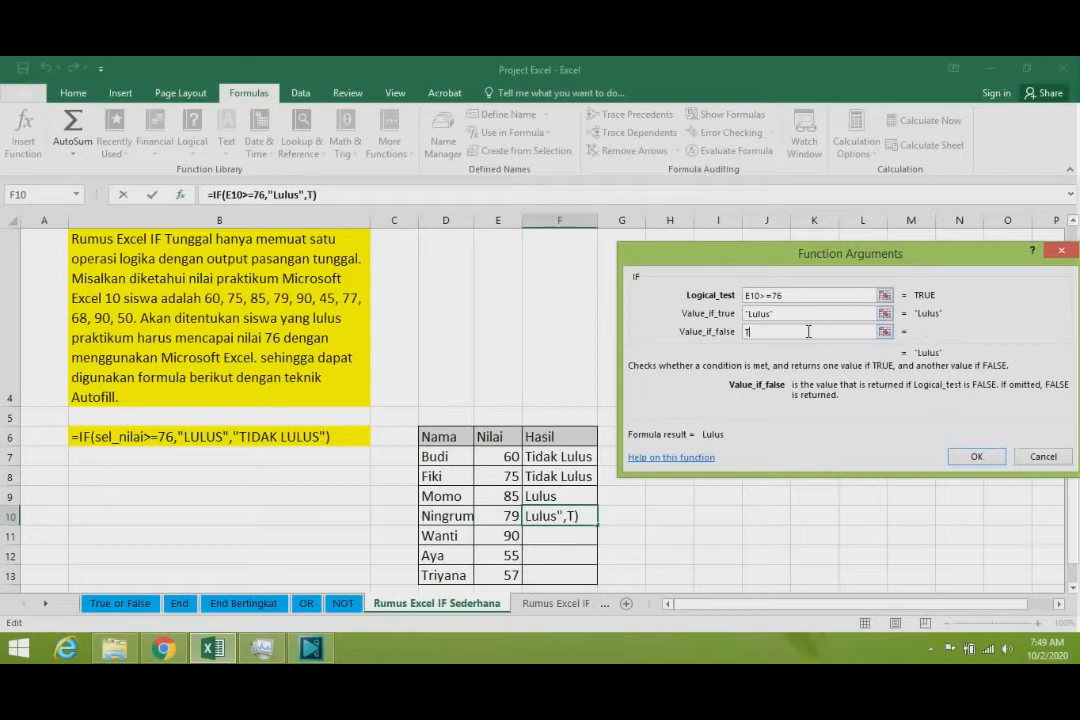
pyautogui.write('idak')
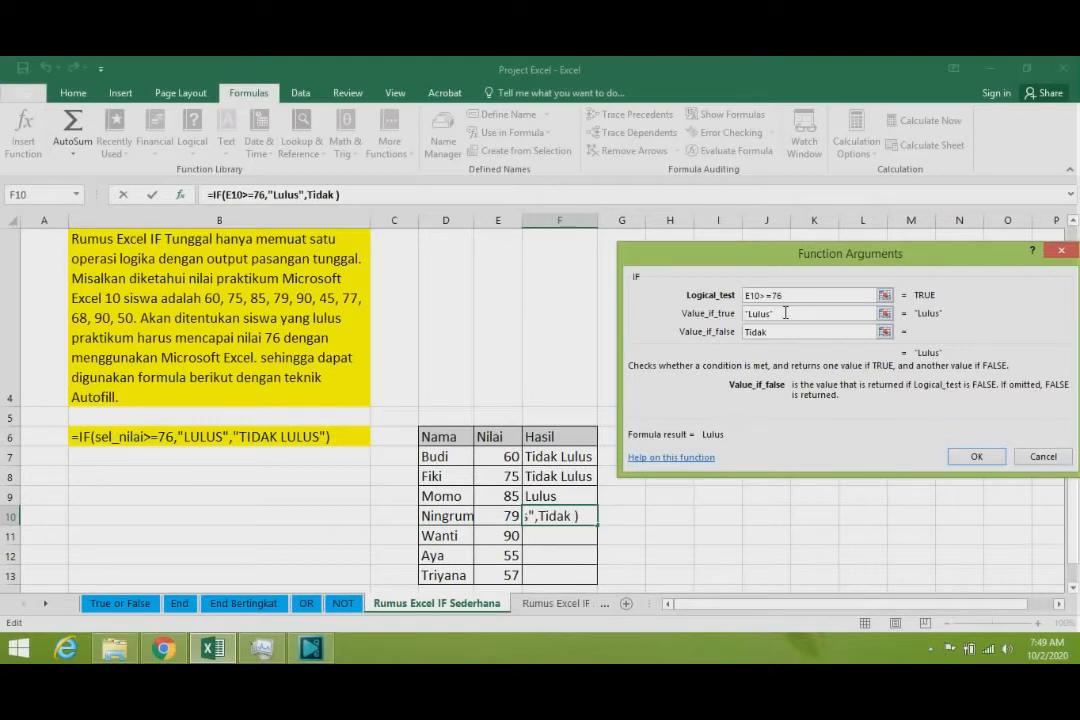
pyautogui.write(' Lulus')
pyautogui.click(977, 456)
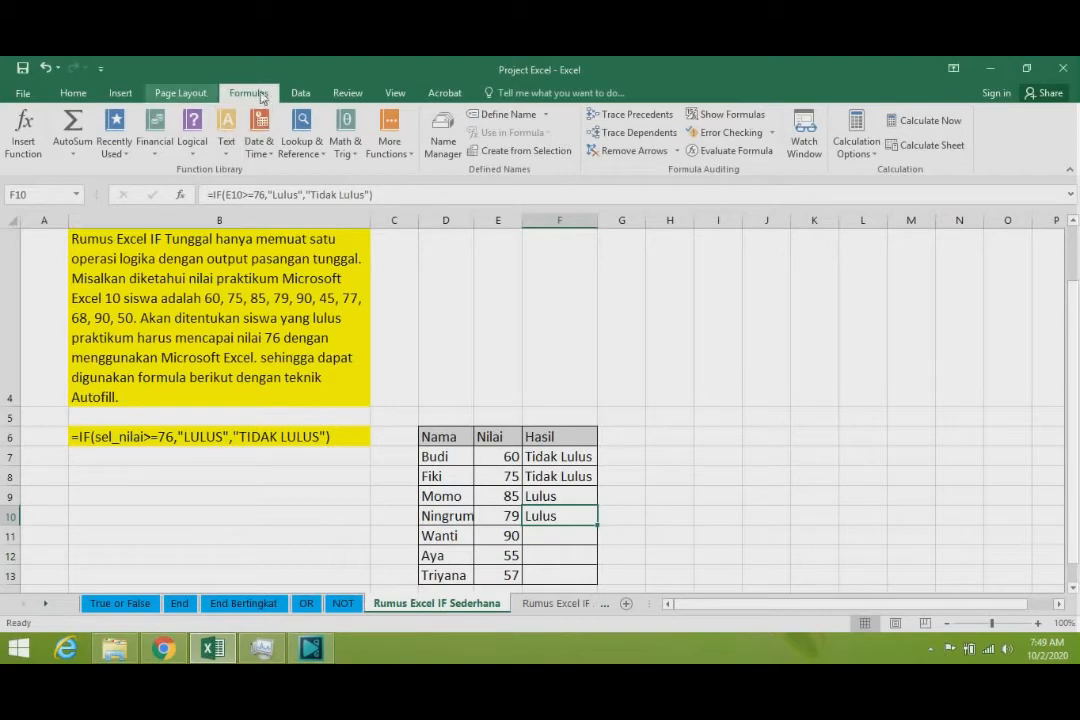
# - Start an IF formula in F11 with the logical test E11>=76 and "Lulus" as the value if true
pyautogui.scroll(-2, 530, 354)
pyautogui.scroll(2, 562, 354)
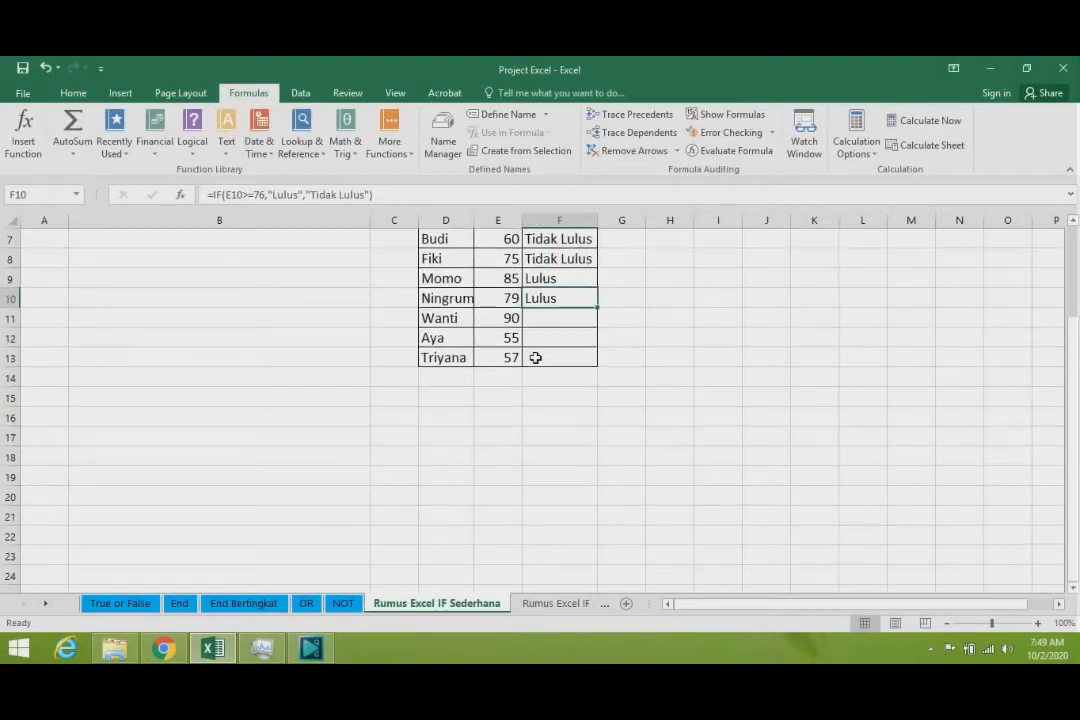
pyautogui.scroll(1, 560, 420)
pyautogui.click(591, 535)
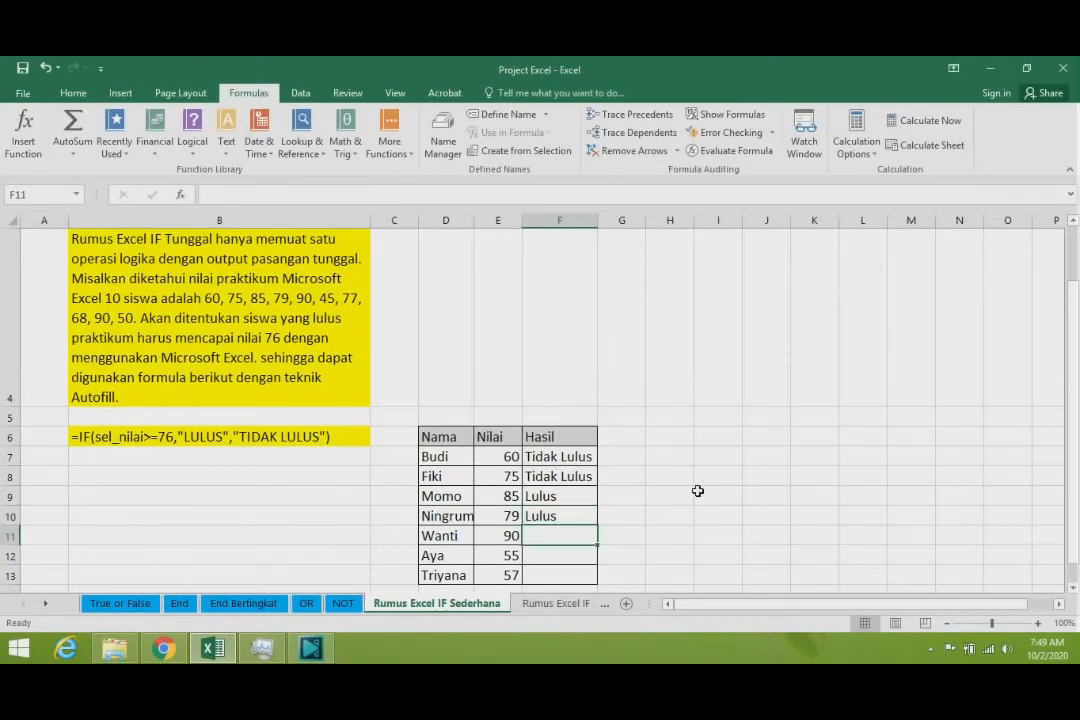
pyautogui.write('=if')
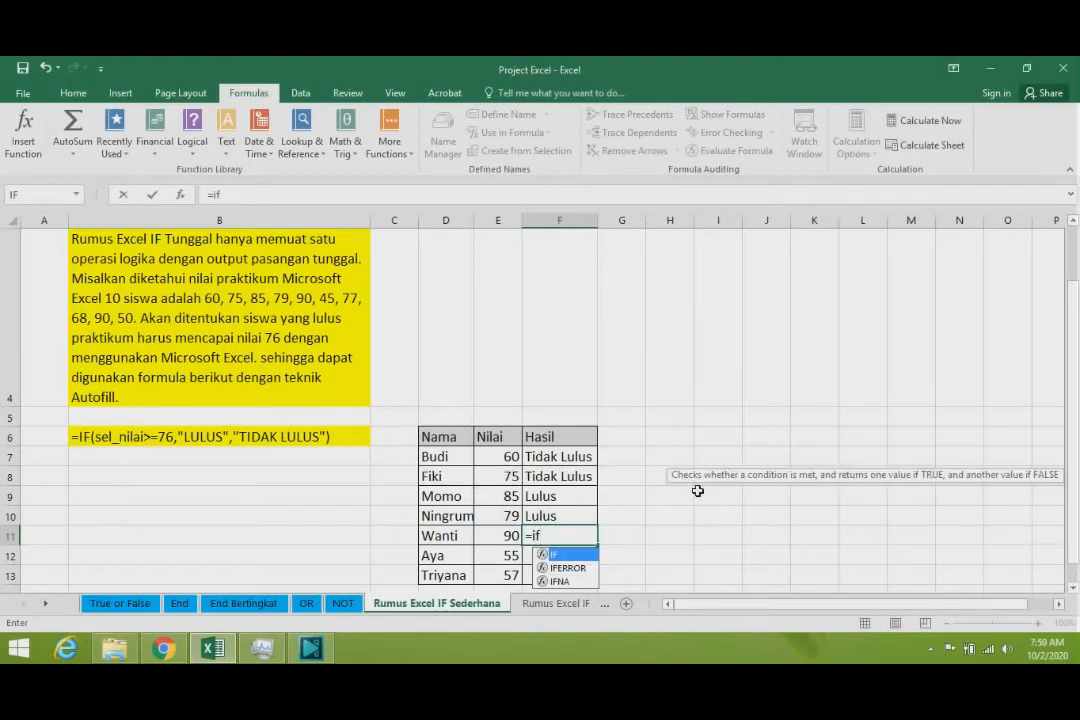
pyautogui.press('Tab')
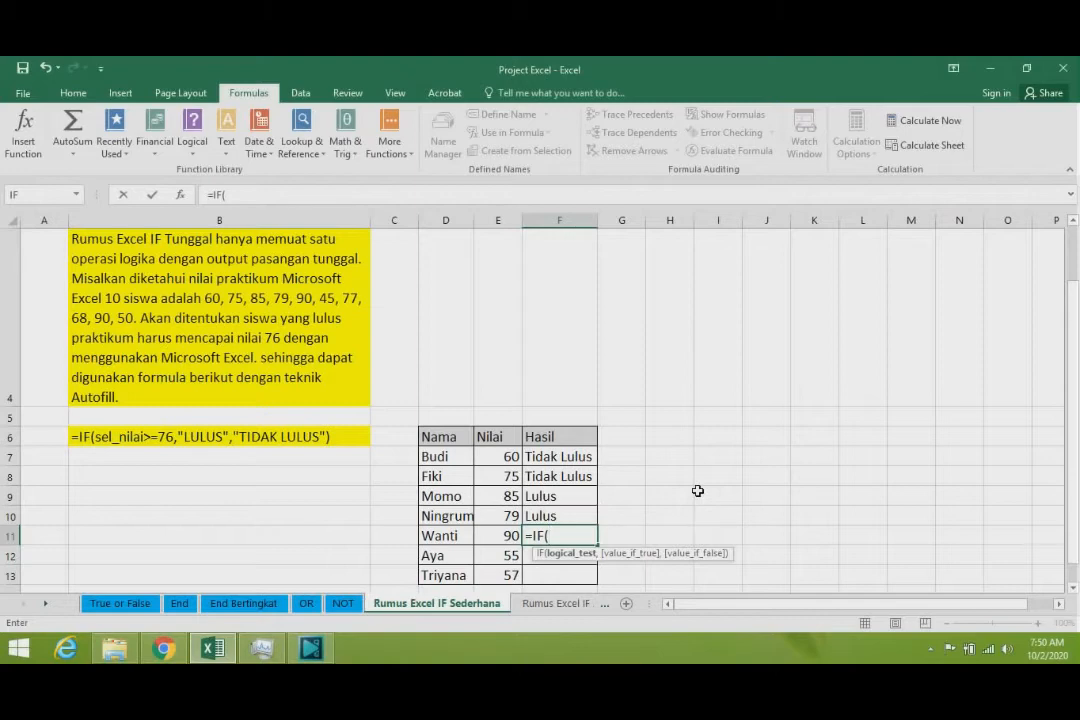
pyautogui.press('Left')
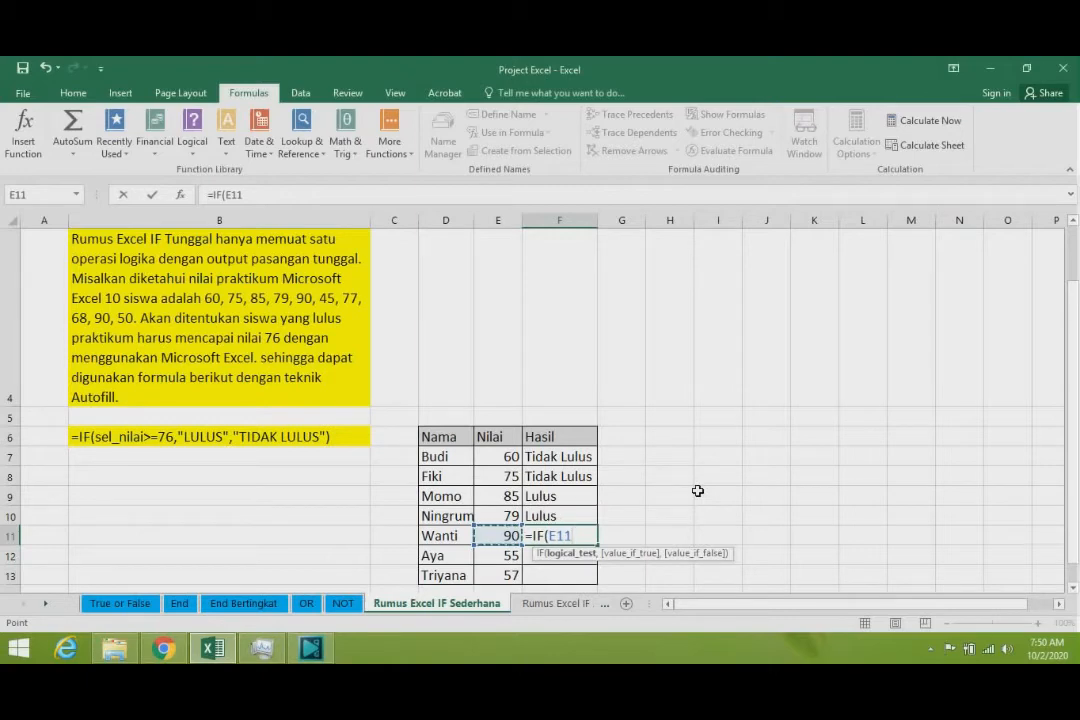
pyautogui.write('>+')
pyautogui.press('BackSpace')
pyautogui.write('=76,')
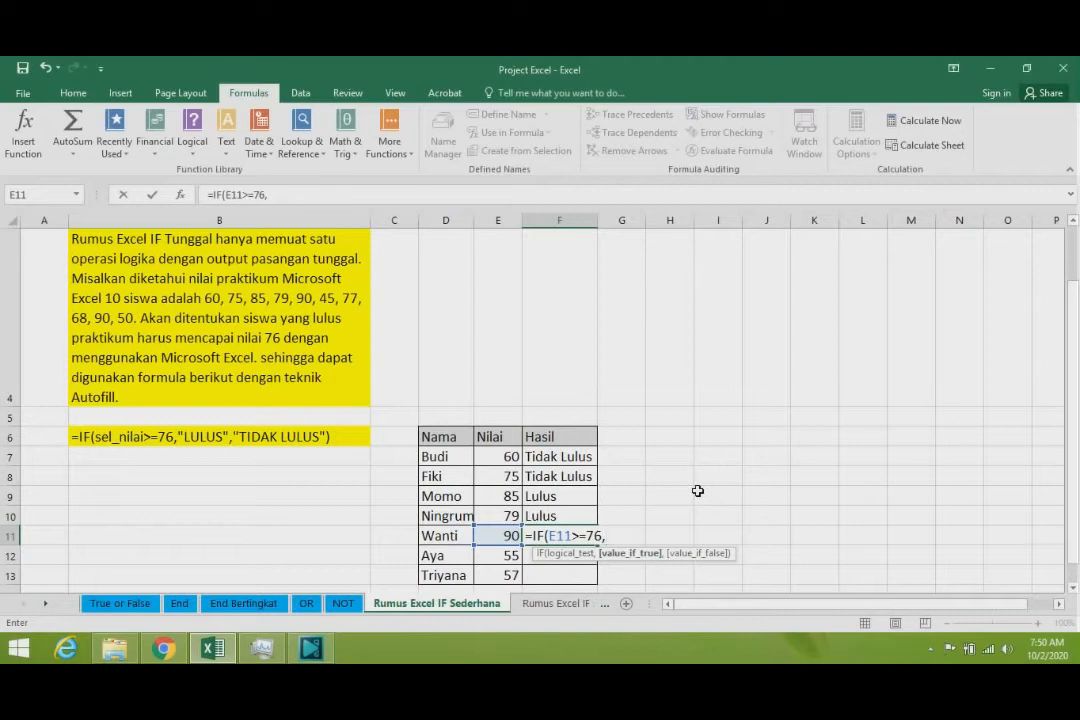
pyautogui.write('"Lulus",')
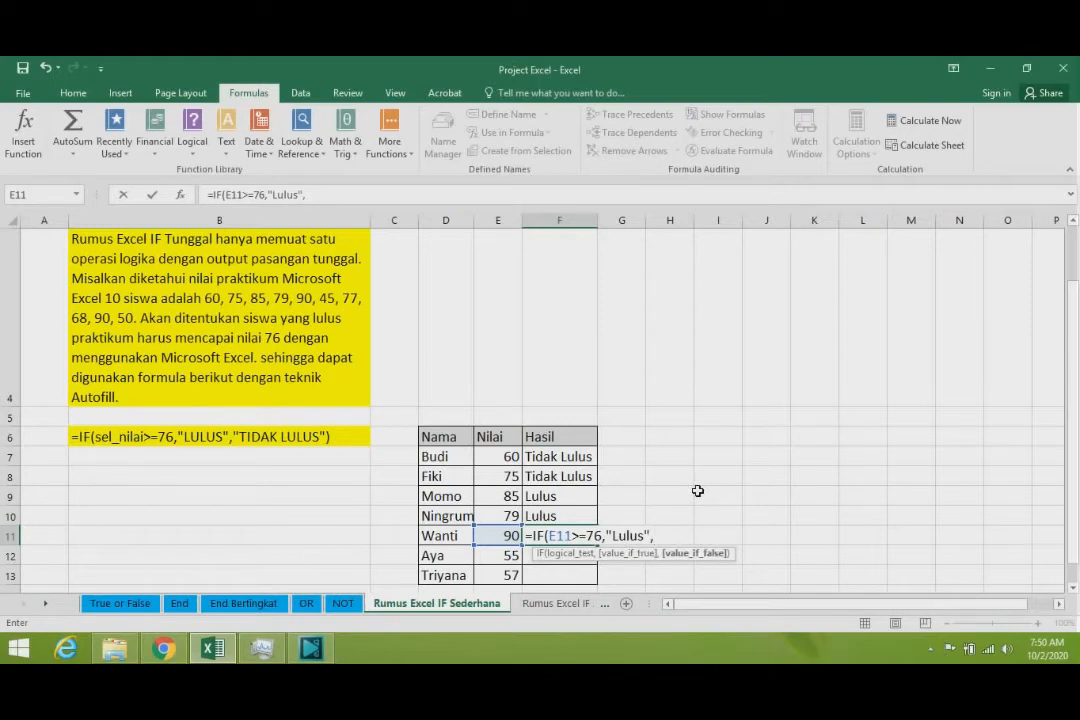
pyautogui.write('Tidak Lulus')
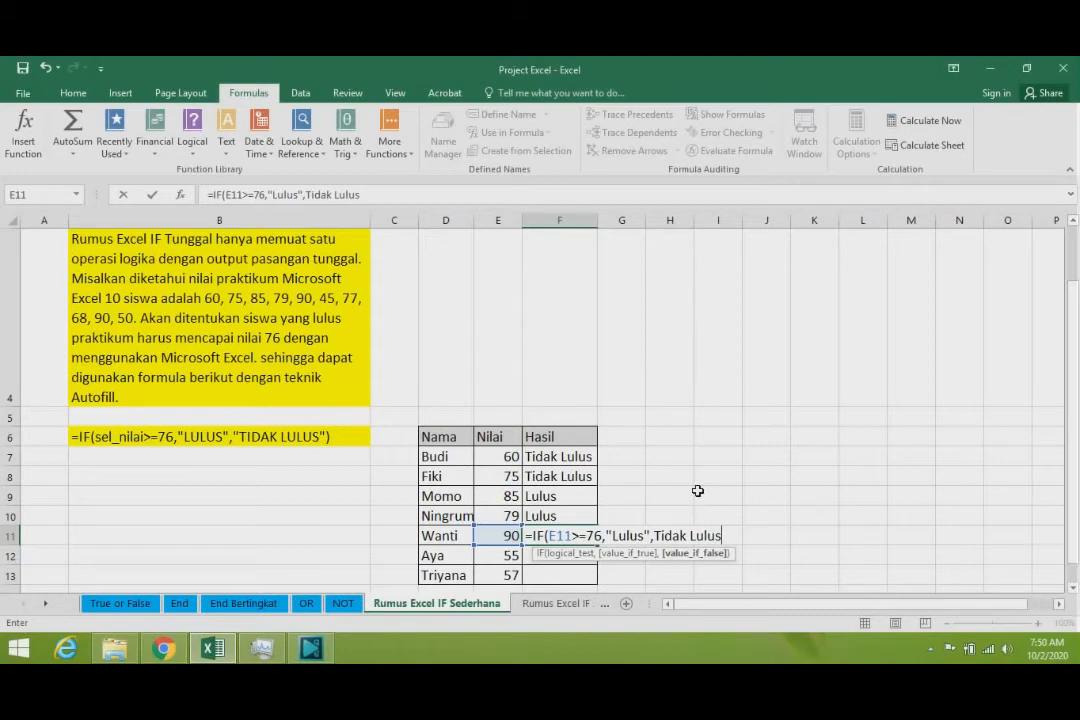
pyautogui.press('BackSpace')
pyautogui.press('BackSpace')
pyautogui.press('BackSpace')
pyautogui.press('BackSpace')
pyautogui.press('BackSpace')
pyautogui.press('BackSpace')
pyautogui.press('BackSpace')
pyautogui.press('BackSpace')
pyautogui.press('BackSpace')
pyautogui.press('BackSpace')
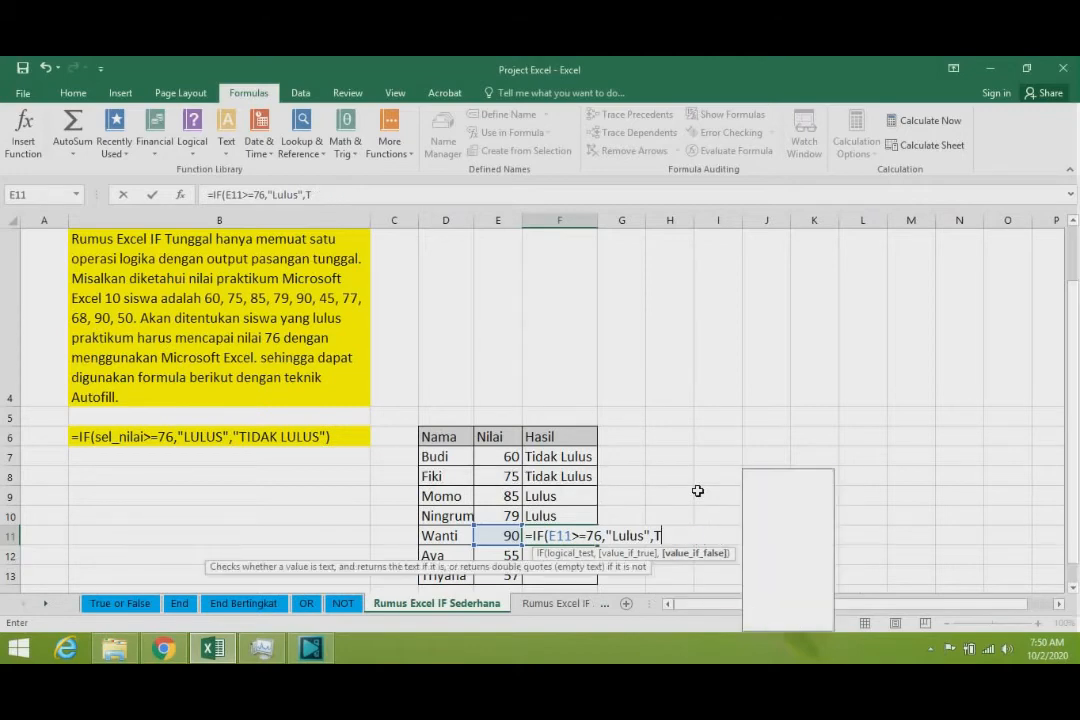
pyautogui.press('BackSpace')
# - Complete the F11 formula with the quoted text "Tidak Lulus" as the value if false
pyautogui.write('"')
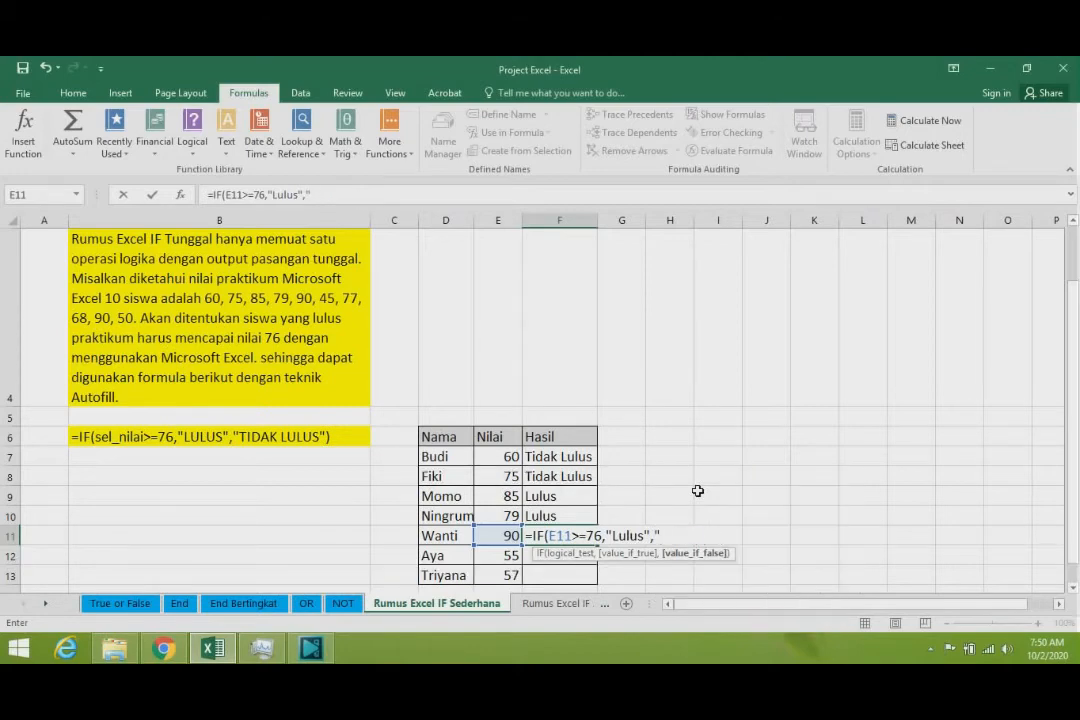
pyautogui.write('Tidak Lulus')
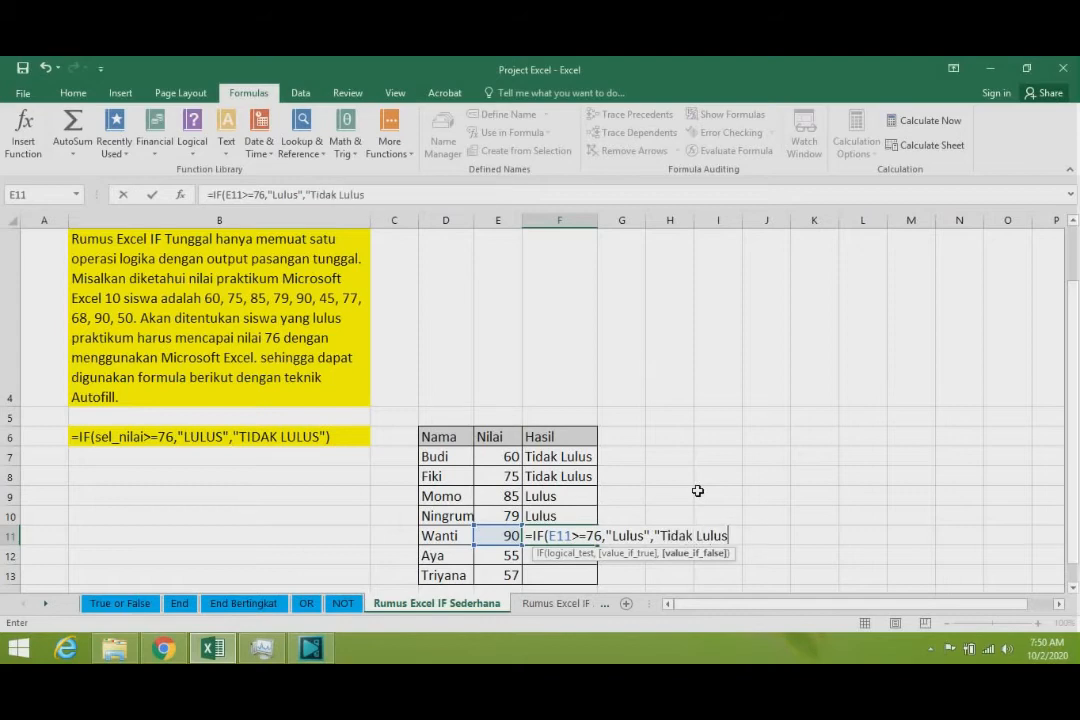
pyautogui.write('")')
pyautogui.press('Return')
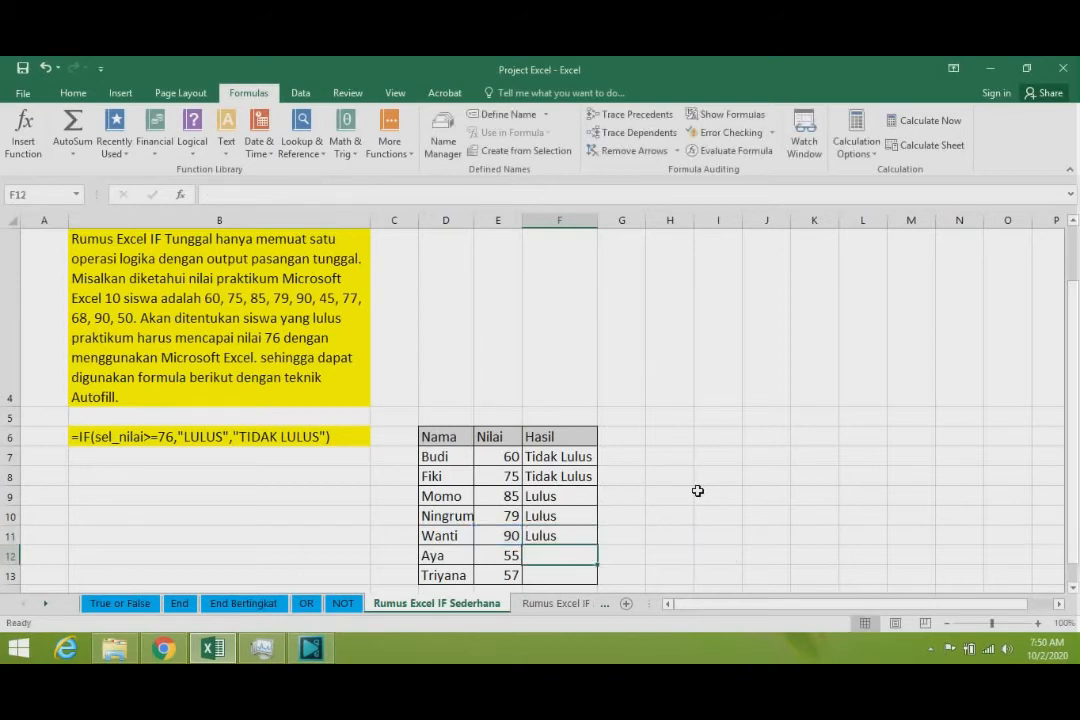
# - Copy the IF formula from F11 into F12 of the Hasil column
pyautogui.scroll(-1, 697, 491)
pyautogui.press('Up')
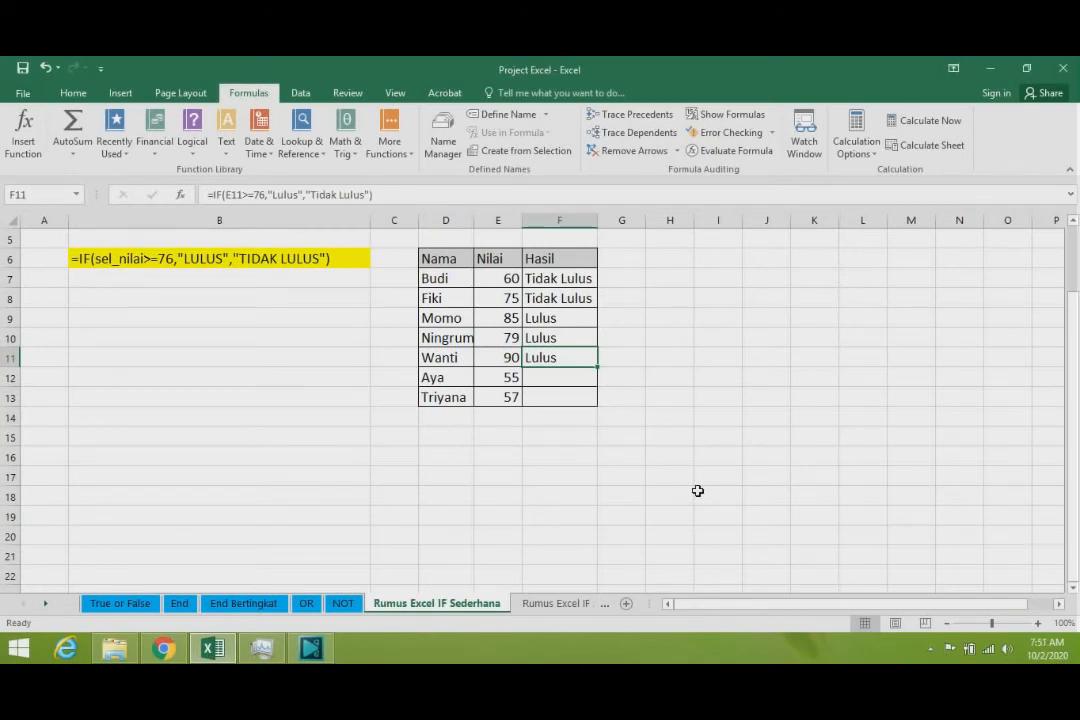
pyautogui.hotkey('ctrl', 'c')
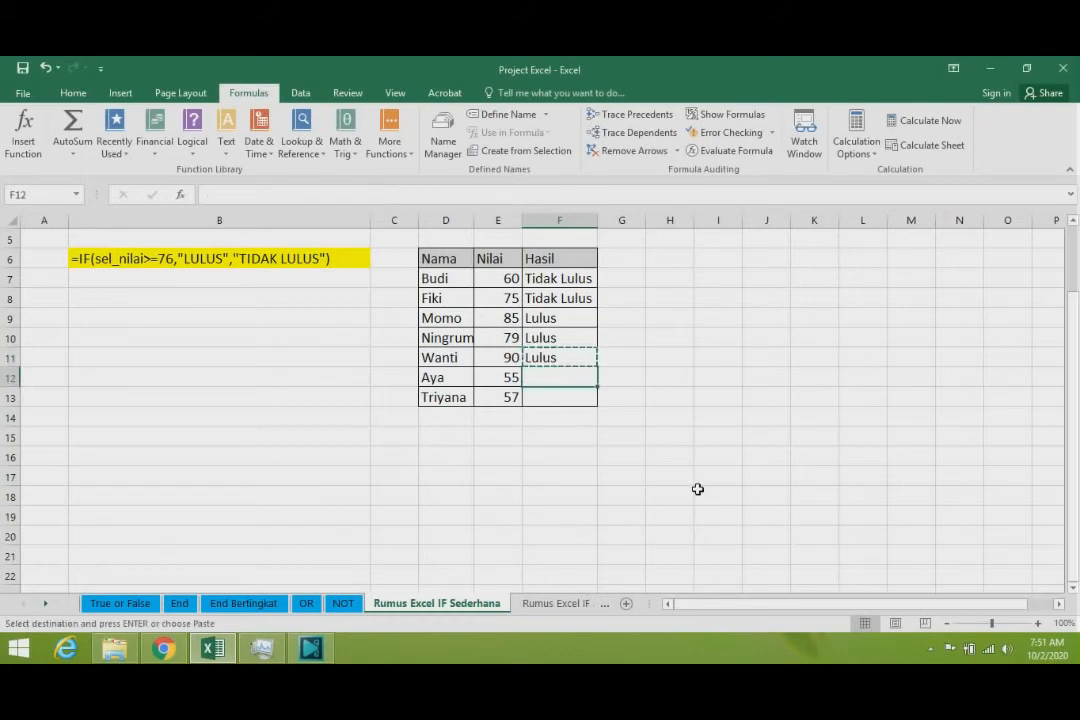
pyautogui.press('Down')
pyautogui.hotkey('ctrl', 'v')
# - Paste the formula copied from F11 into F13, the last row of the Hasil column
pyautogui.click(698, 491)
pyautogui.press('Left')
pyautogui.press('Down')
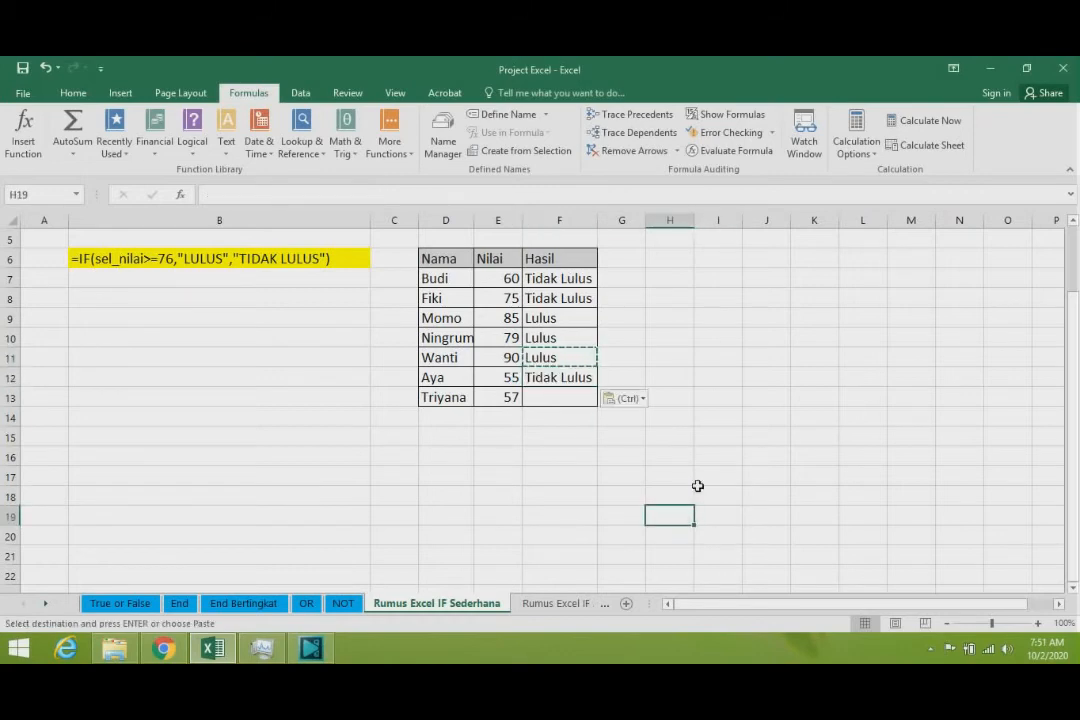
pyautogui.press('Left')
pyautogui.press('Up')
pyautogui.press('Left')
pyautogui.press('Up')
pyautogui.press('Up')
pyautogui.press('Up')
pyautogui.press('Up')
pyautogui.press('Up')
pyautogui.press('Up')
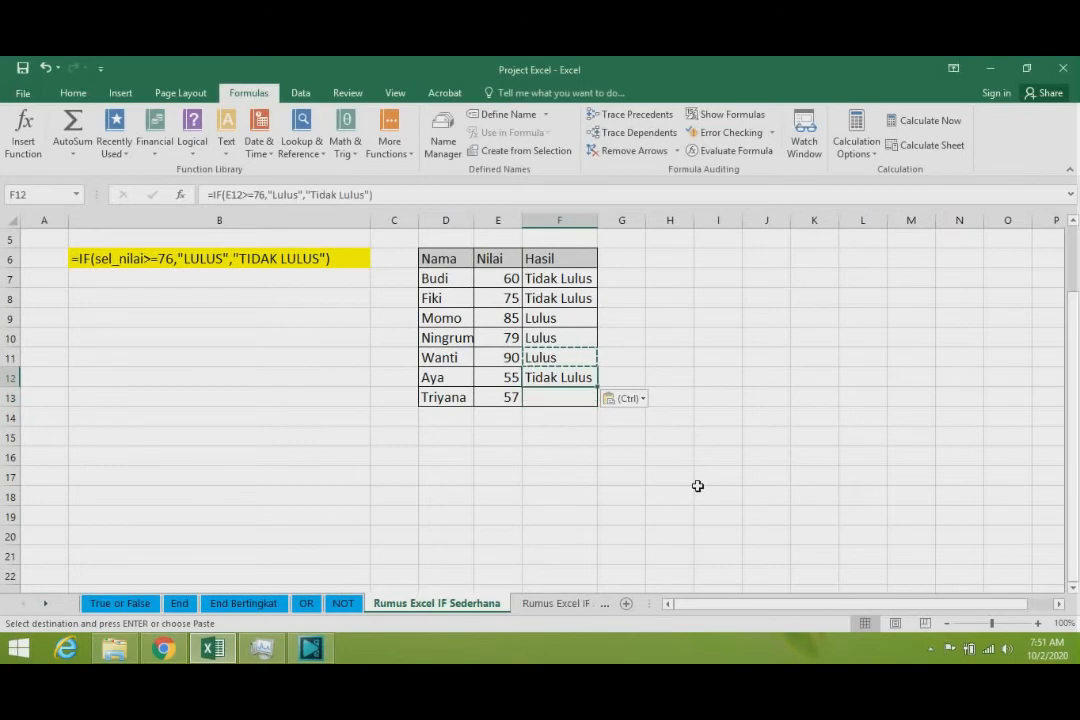
pyautogui.press('Down')
pyautogui.hotkey('ctrl', 'v')
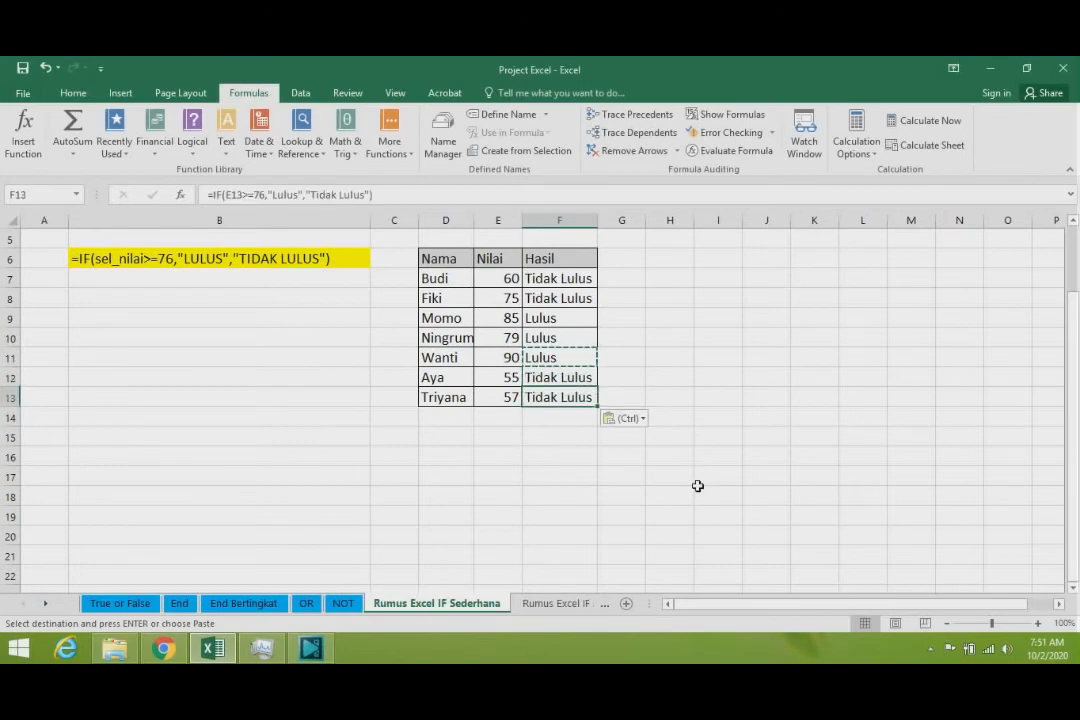
# - Review the filled Hasil column against the exercise description and the sample IF formula on the sheet
pyautogui.press('Down')
pyautogui.press('Down')
pyautogui.press('Down')
pyautogui.press('Down')
pyautogui.press('Down')
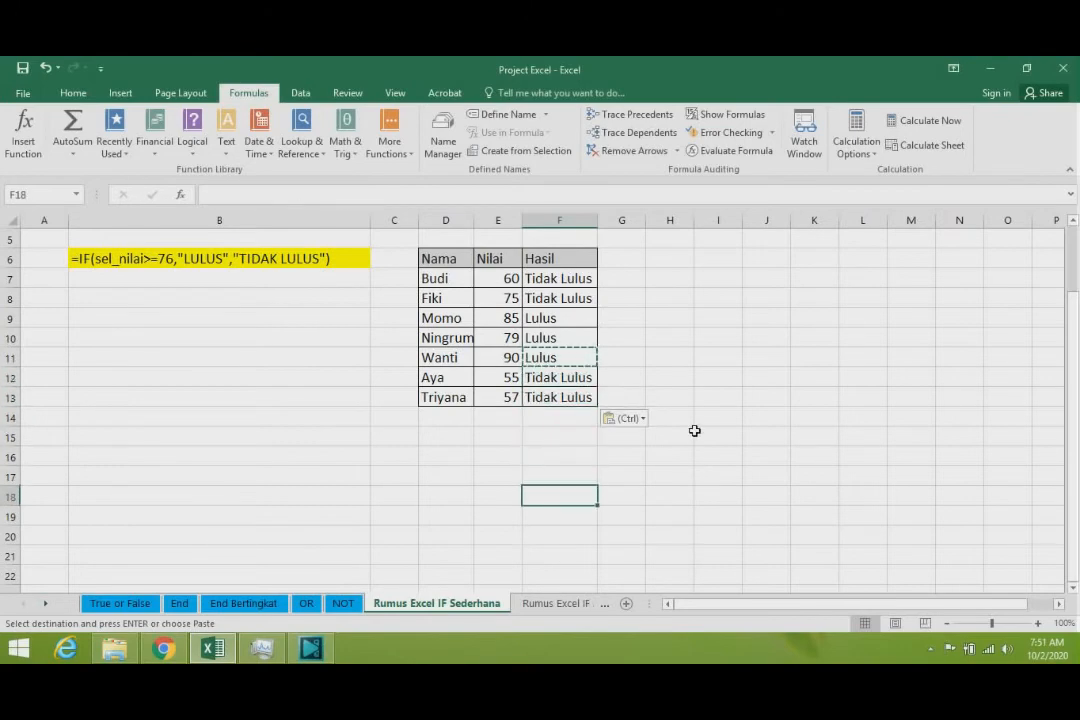
pyautogui.scroll(2, 699, 430)
pyautogui.click(675, 431)
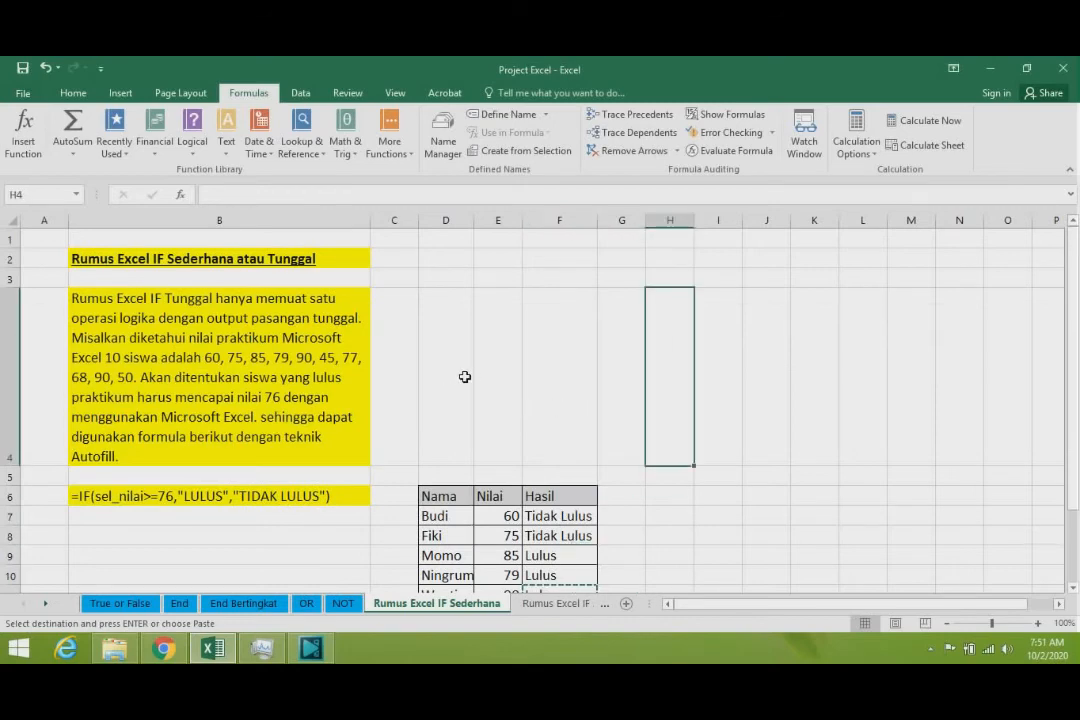
pyautogui.scroll(-2, 465, 375)
pyautogui.scroll(1, 466, 373)
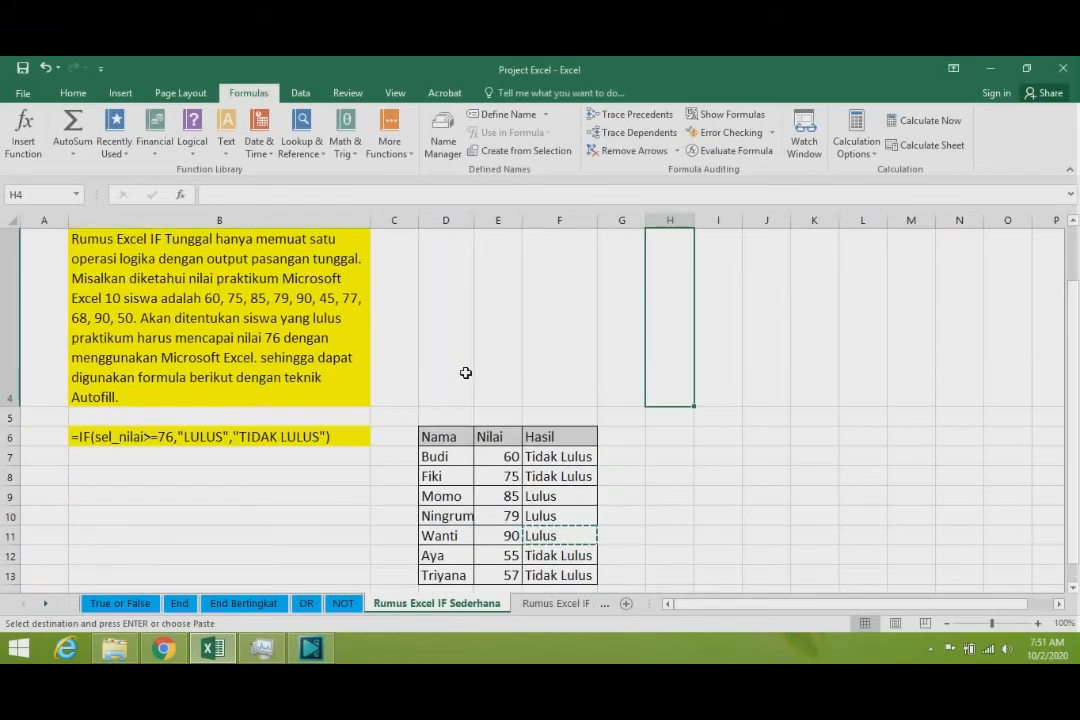
pyautogui.scroll(-1, 465, 373)
pyautogui.click(651, 340)
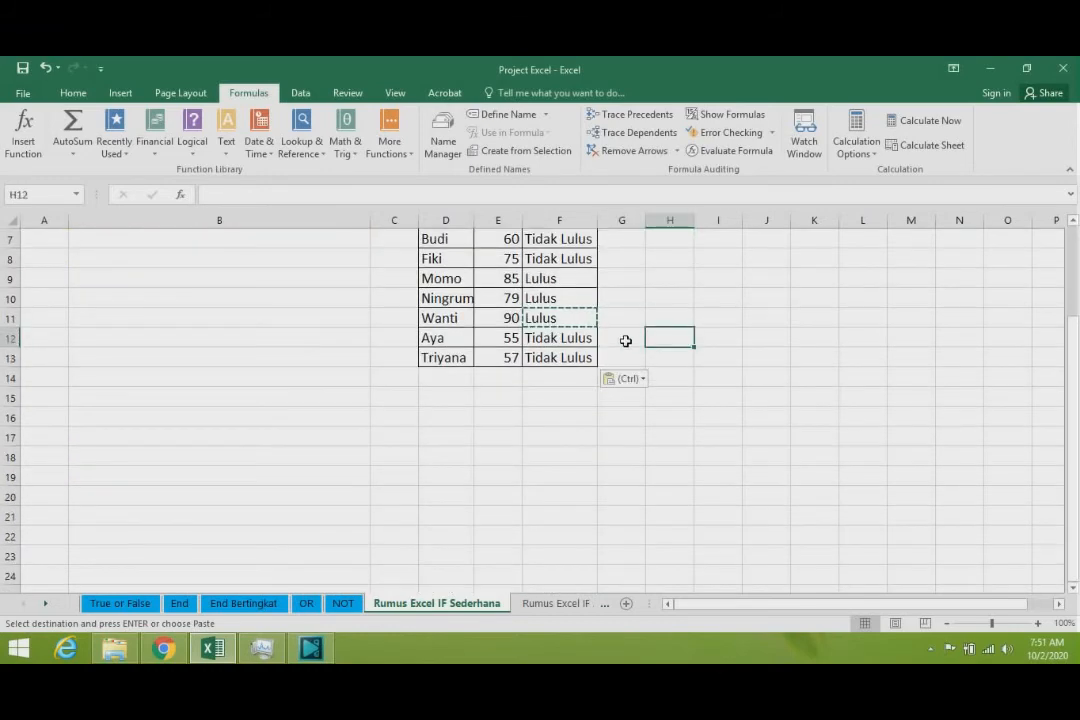
pyautogui.scroll(2, 610, 337)
pyautogui.scroll(-1, 586, 345)
pyautogui.scroll(1, 540, 355)
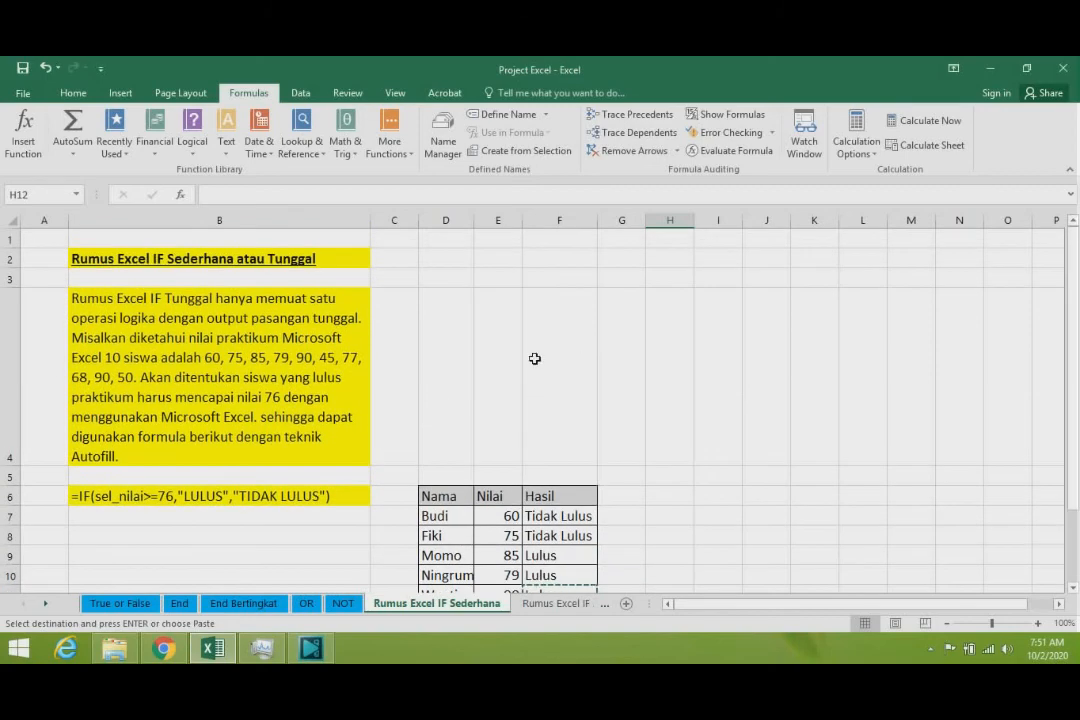
pyautogui.click(535, 358)
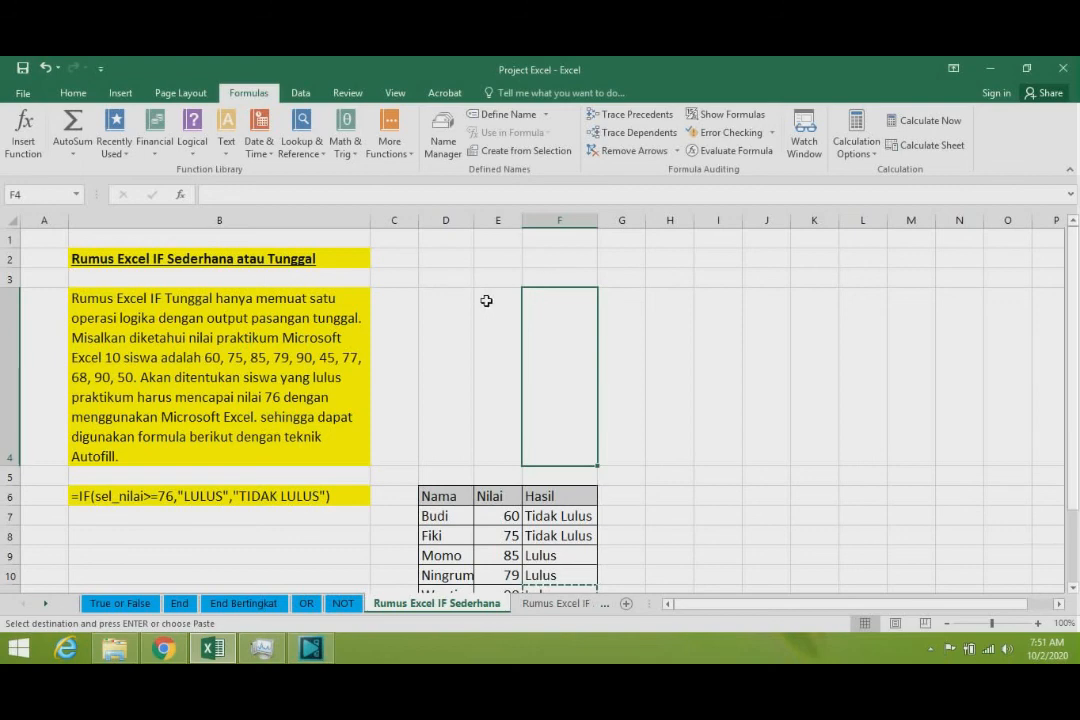
pyautogui.click(933, 650)
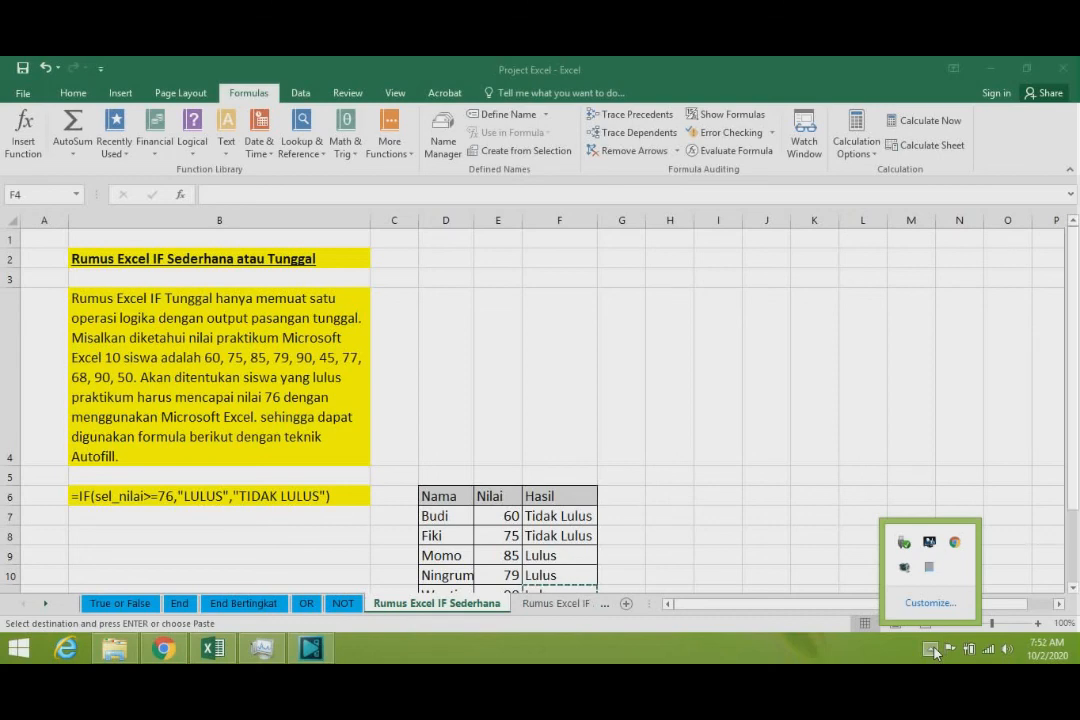
pyautogui.rightClick(905, 572)
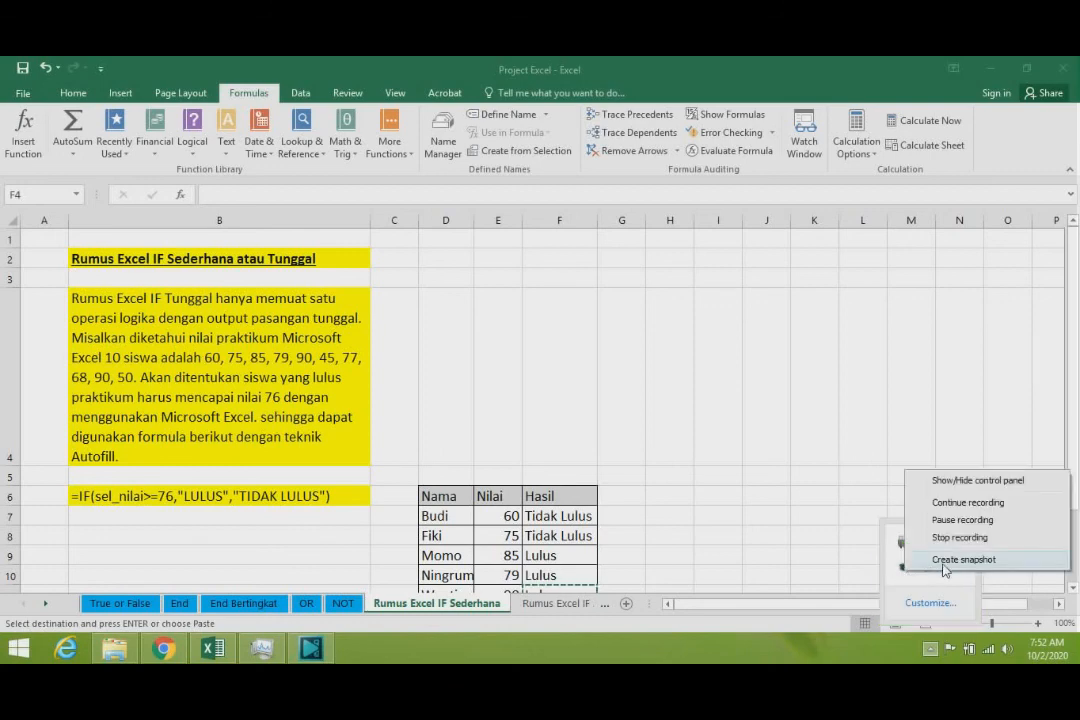